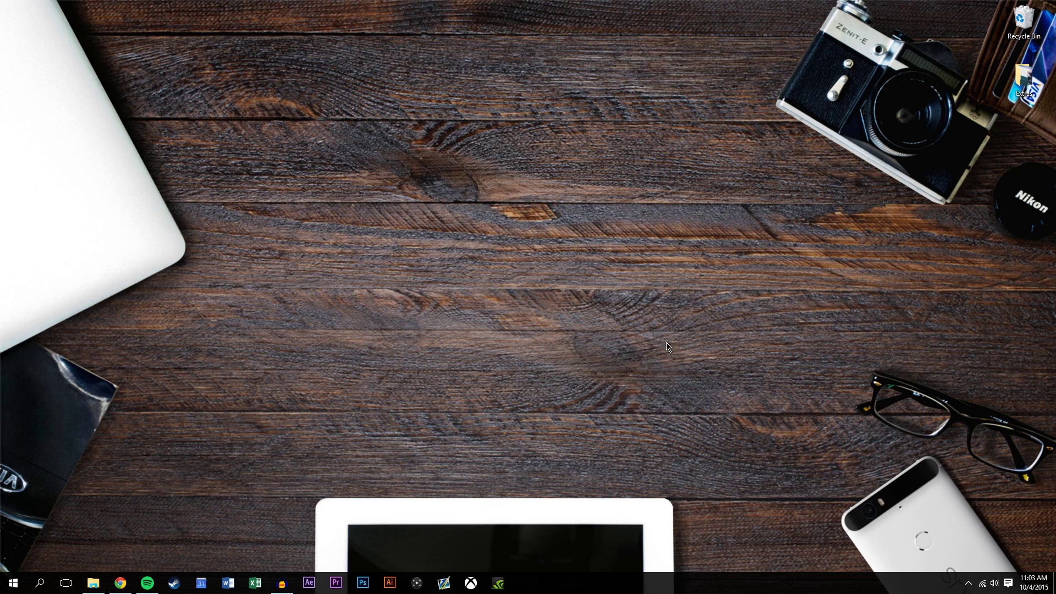
Step: Launch After Effects CC 2015 from its taskbar icon
{"action": "left_click", "coordinate": [309, 582]}
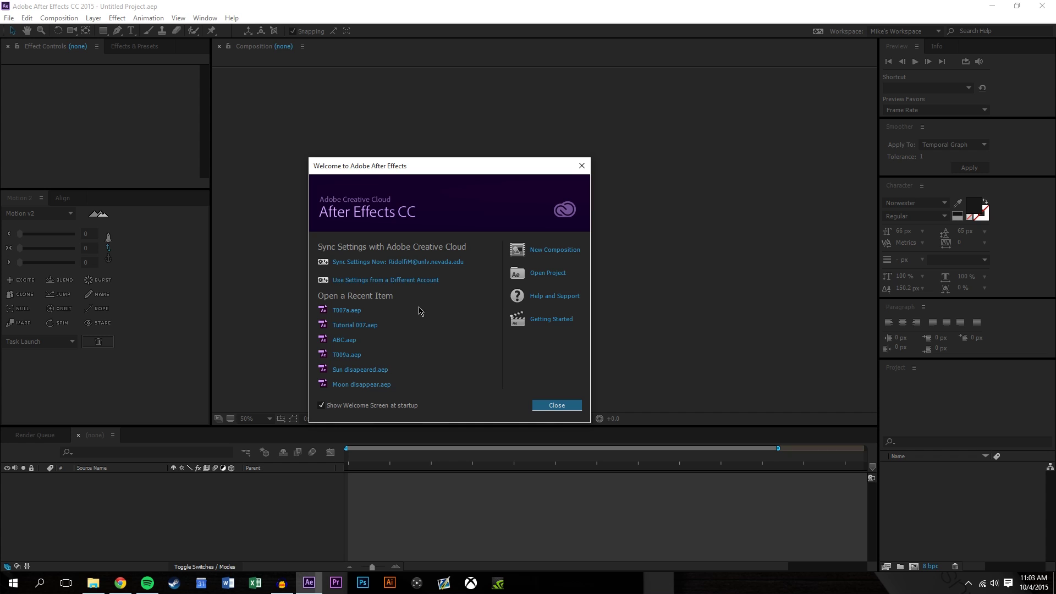
Step: Create composition 'Tutorial 012' at 1920×1080, 59.94 fps, 10 seconds long
{"action": "left_click", "coordinate": [554, 251]}
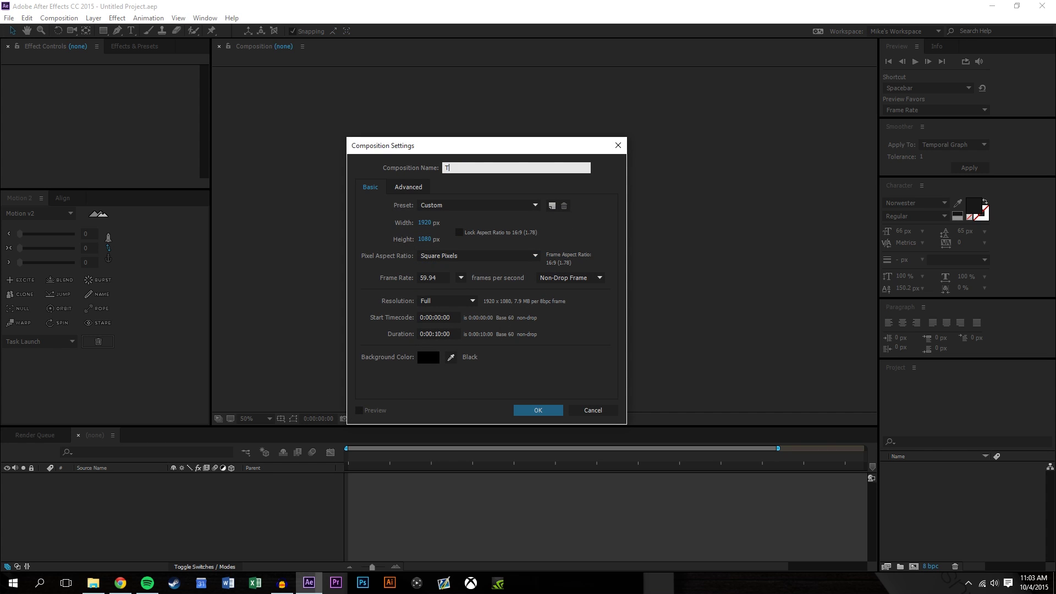
{"action": "type", "text": "Tutorial 012"}
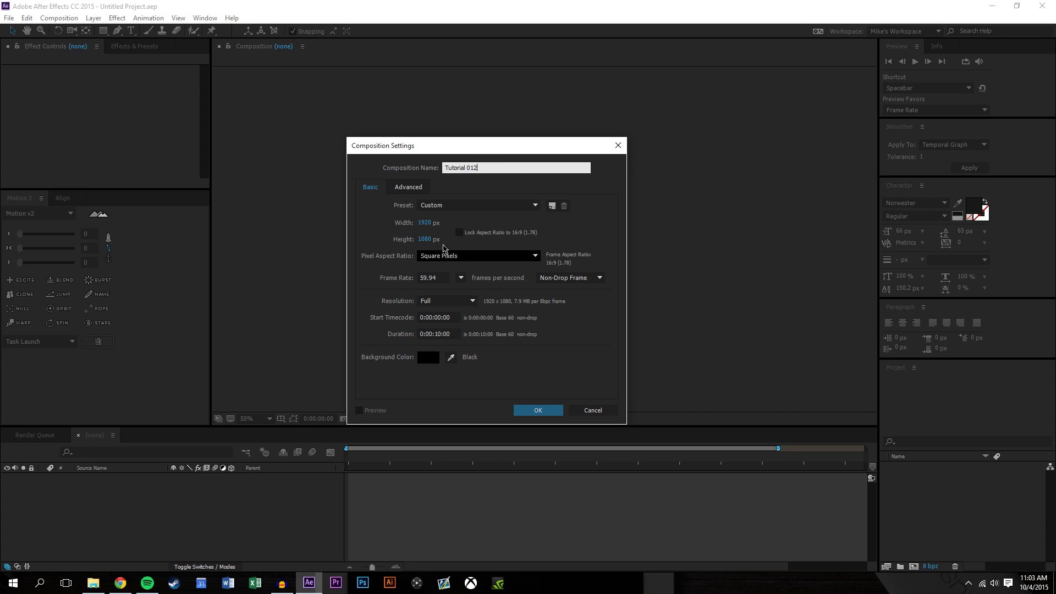
{"action": "left_click", "coordinate": [538, 410]}
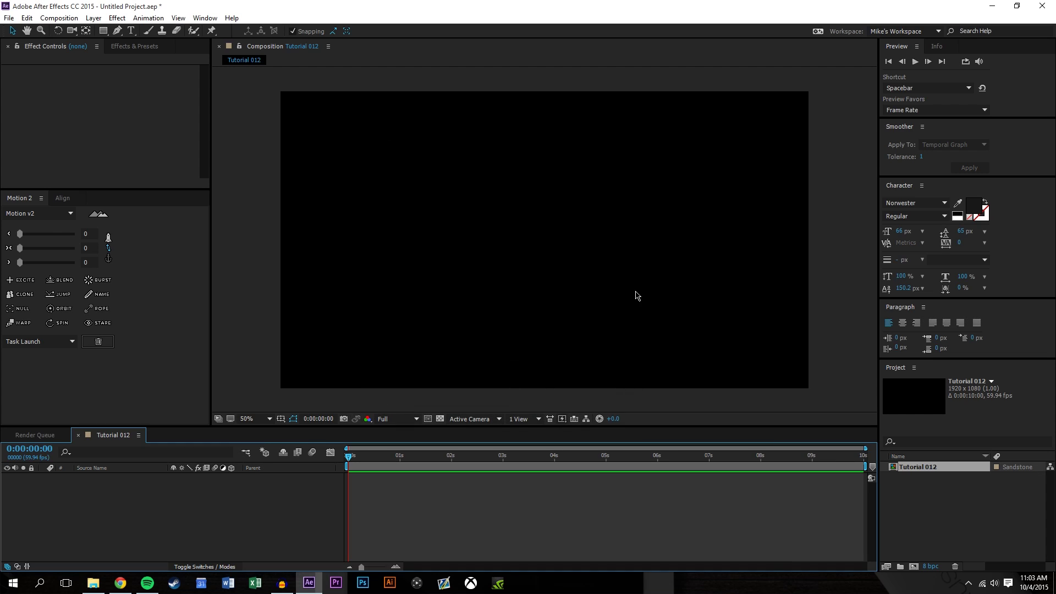
{"action": "left_click", "coordinate": [93, 18]}
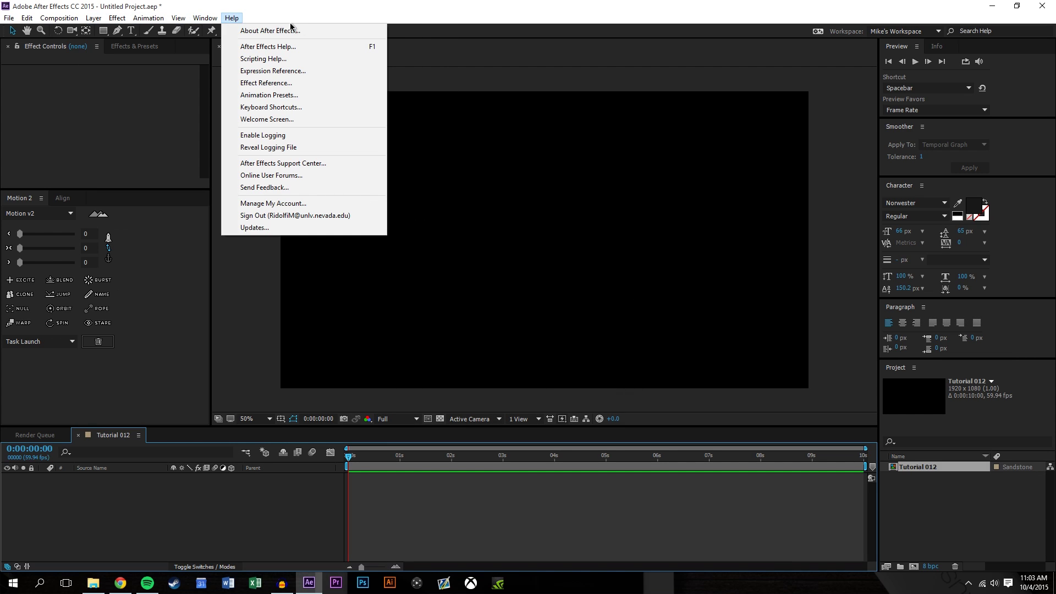
Step: Add a white comp-size solid, lock it, and hide it as a shy layer
{"action": "mouse_move", "coordinate": [98, 35]}
{"action": "left_click", "coordinate": [297, 43]}
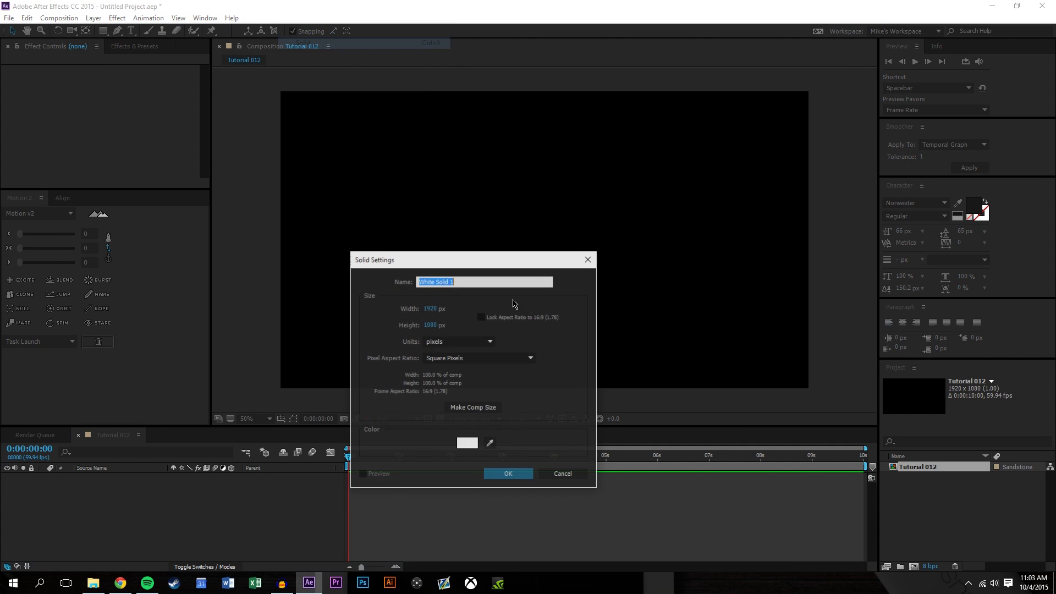
{"action": "left_click", "coordinate": [503, 474]}
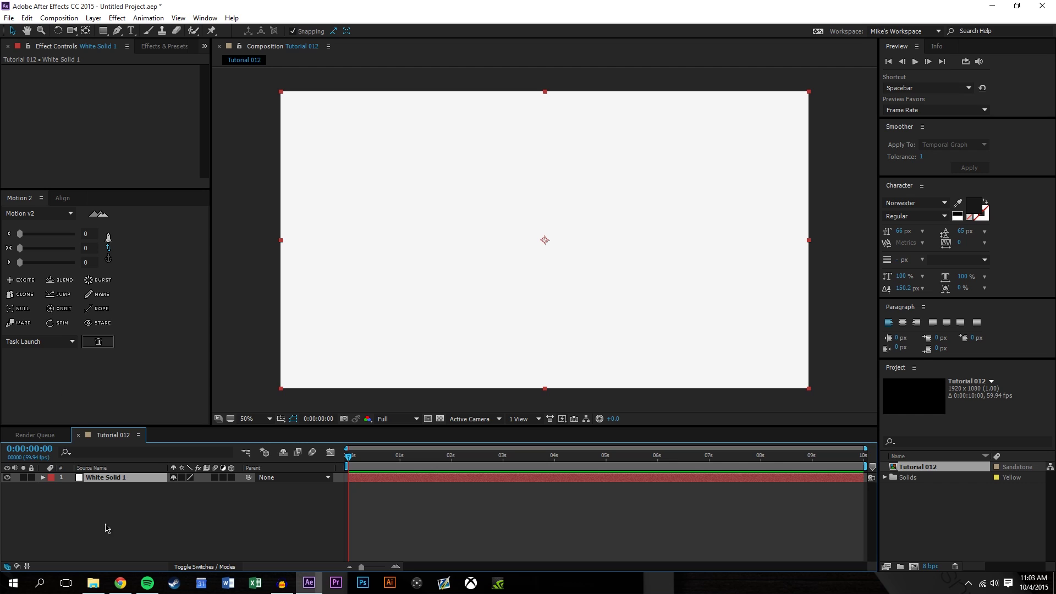
{"action": "left_click", "coordinate": [31, 478]}
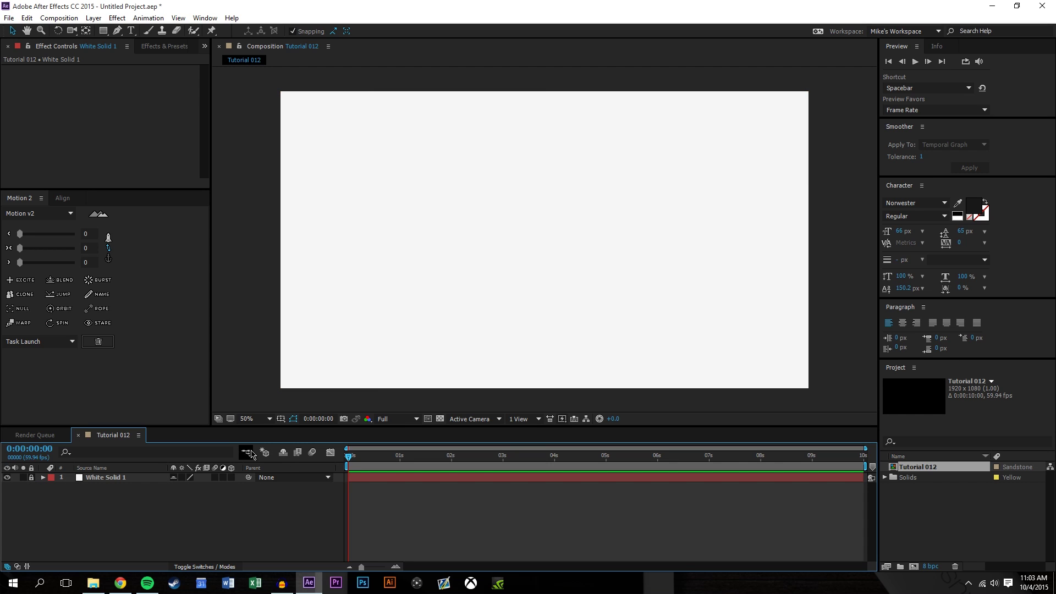
{"action": "left_click", "coordinate": [284, 453]}
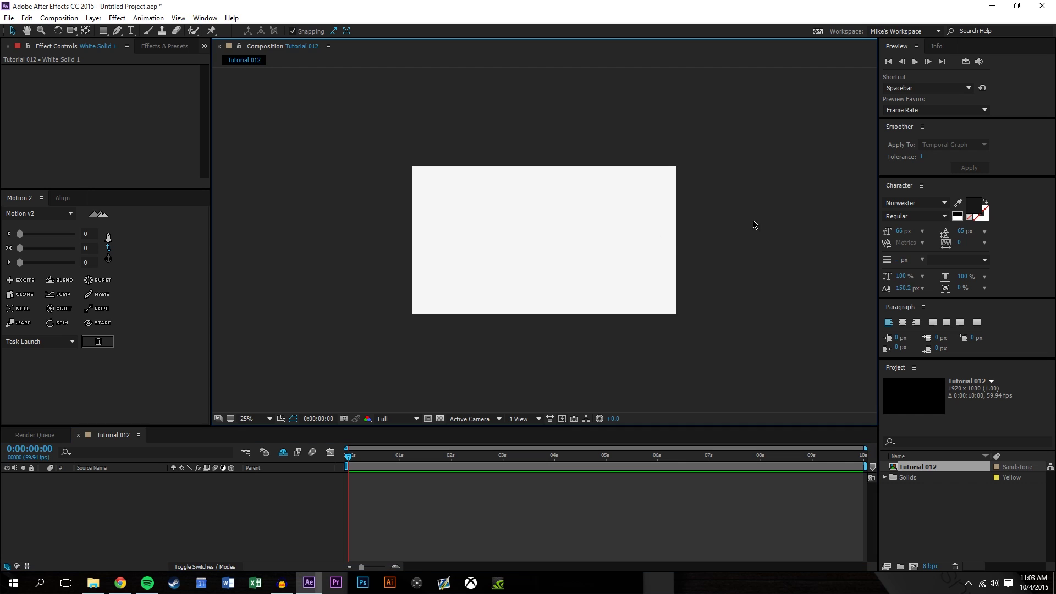
Step: Create a text layer reading 'MOBOX GRAPHICS'
{"action": "left_click", "coordinate": [132, 33]}
{"action": "left_click", "coordinate": [418, 199]}
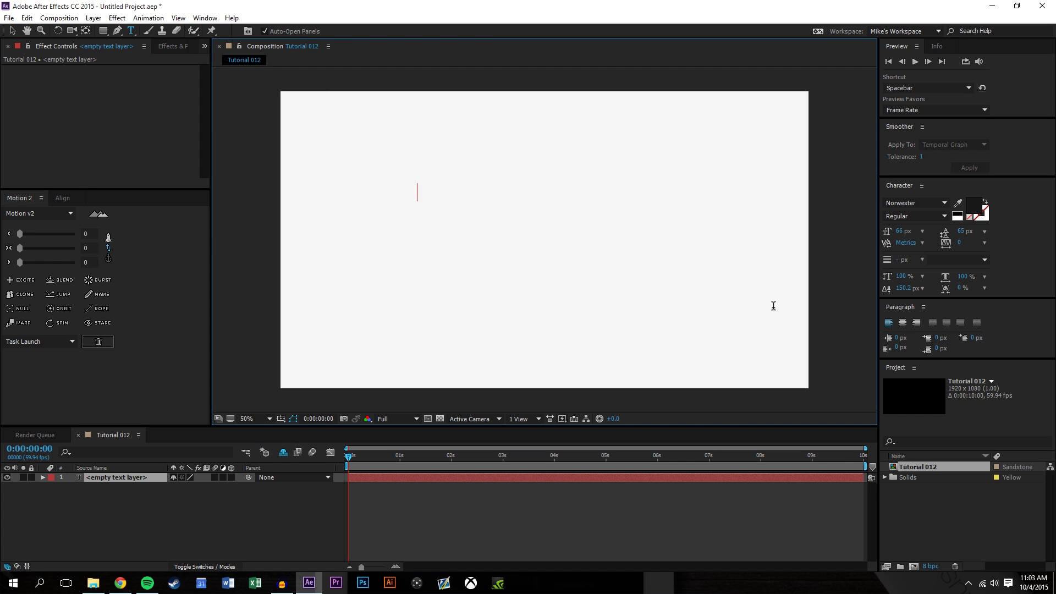
{"action": "type", "text": "mike t"}
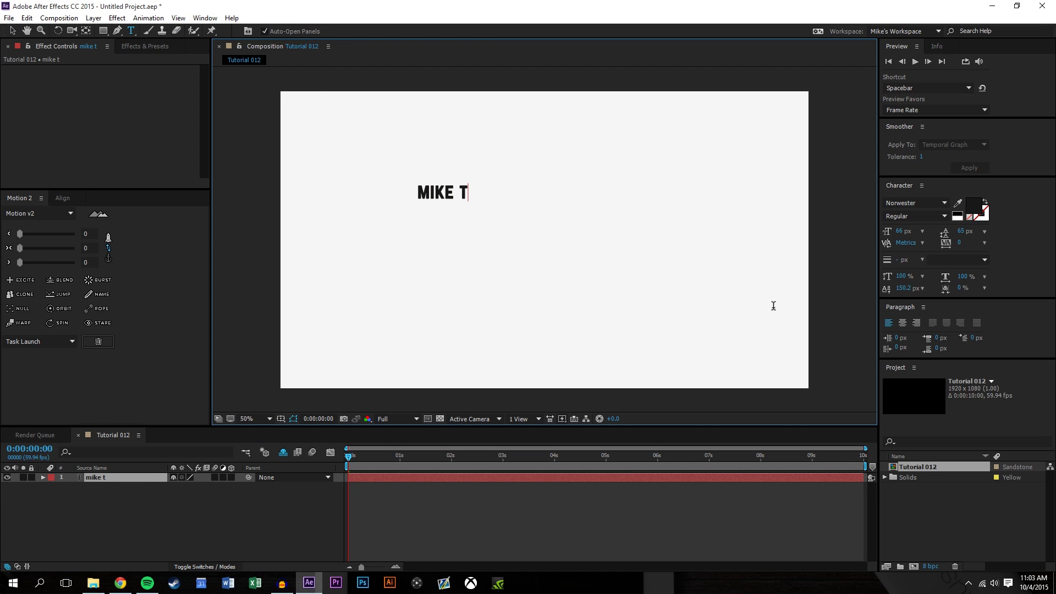
{"action": "type", "text": "e"}
{"action": "key", "text": "BackSpace"}
{"action": "key", "text": "BackSpace"}
{"action": "type", "text": "ridolfi"}
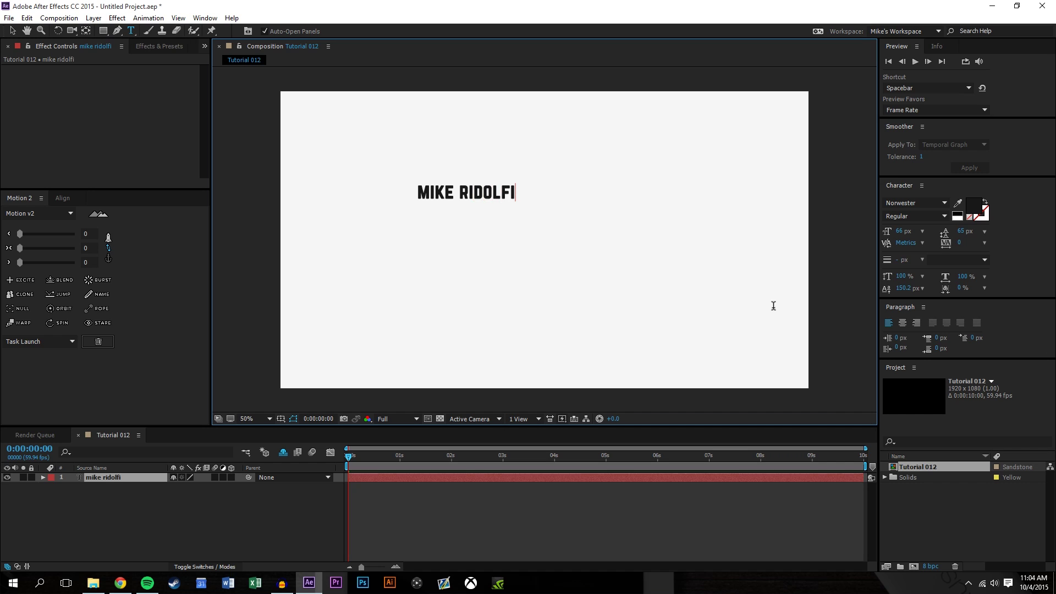
{"action": "triple_click", "coordinate": [489, 205]}
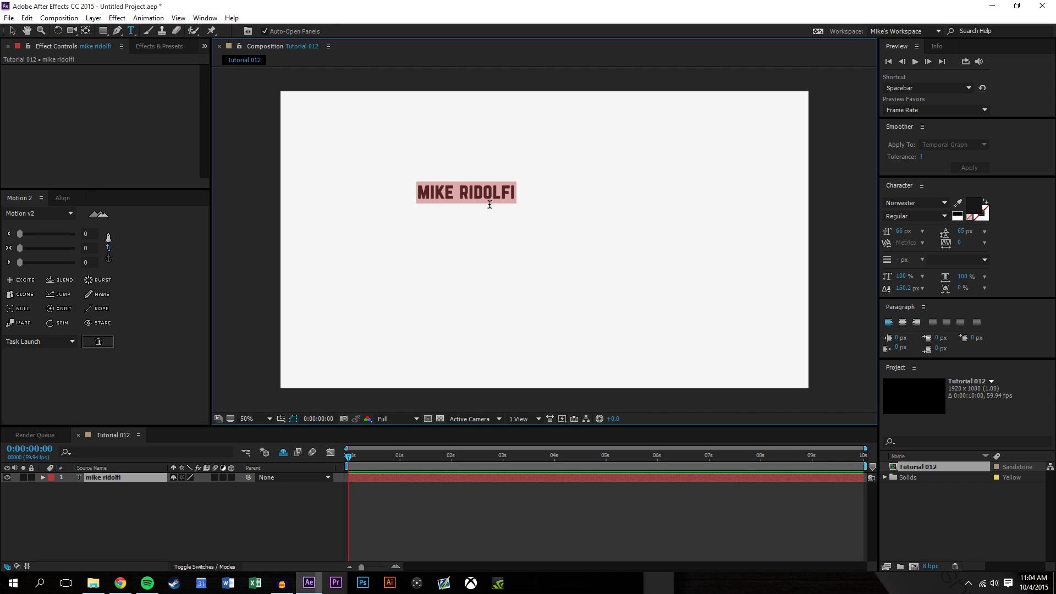
{"action": "type", "text": "mobox graphic"}
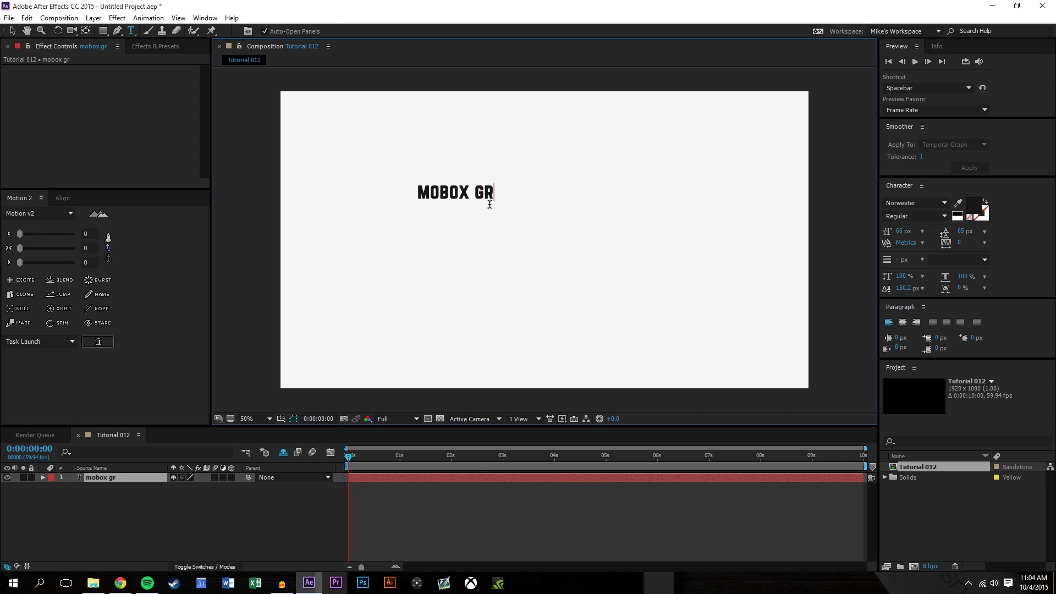
{"action": "type", "text": "s"}
{"action": "left_click", "coordinate": [12, 31]}
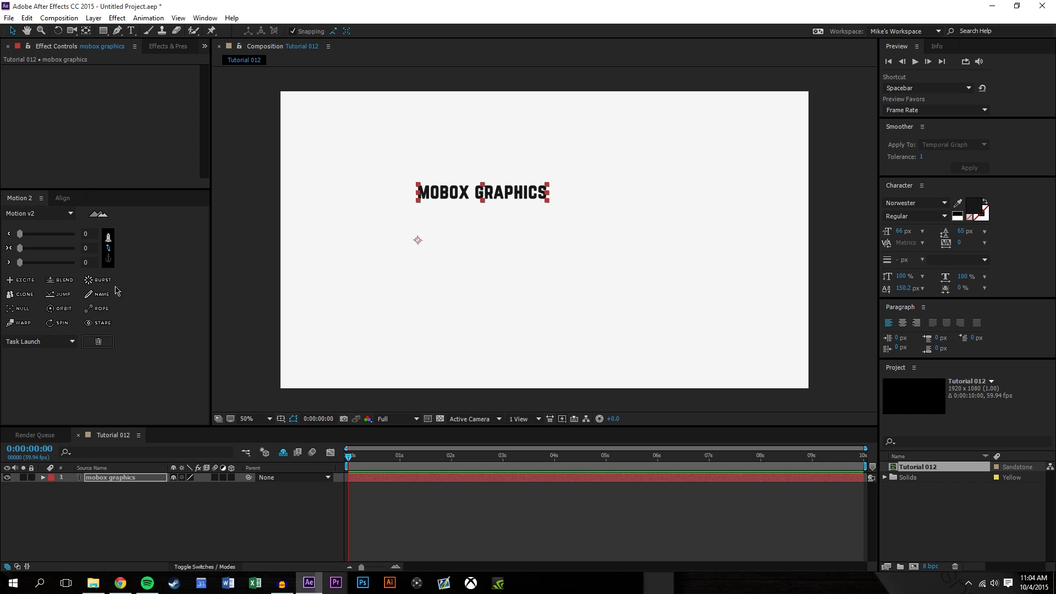
Step: Centre the title's anchor point and align it to the composition's centre
{"action": "left_click", "coordinate": [62, 198]}
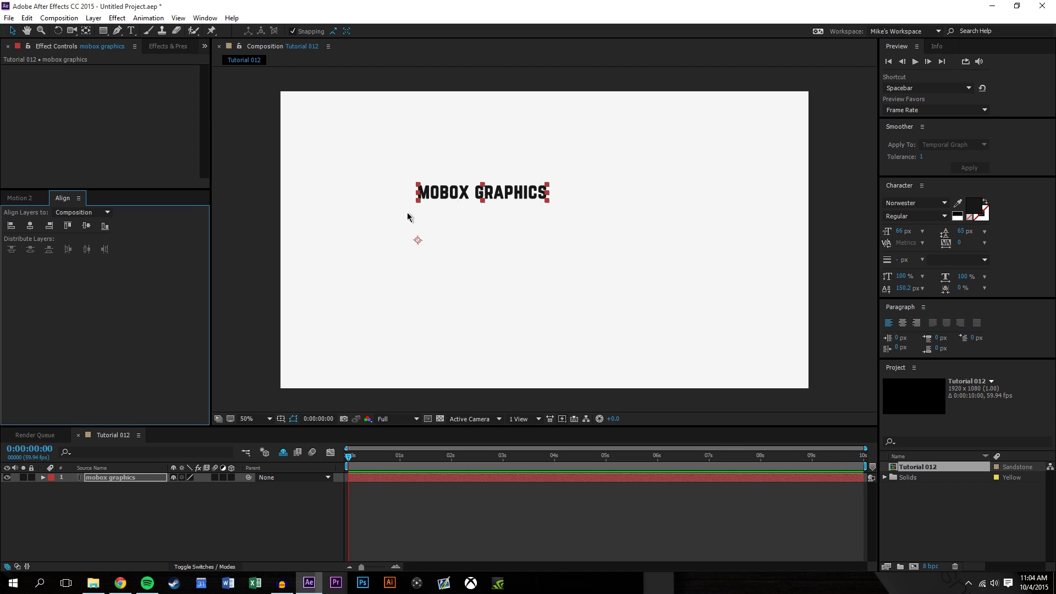
{"action": "left_click", "coordinate": [19, 198]}
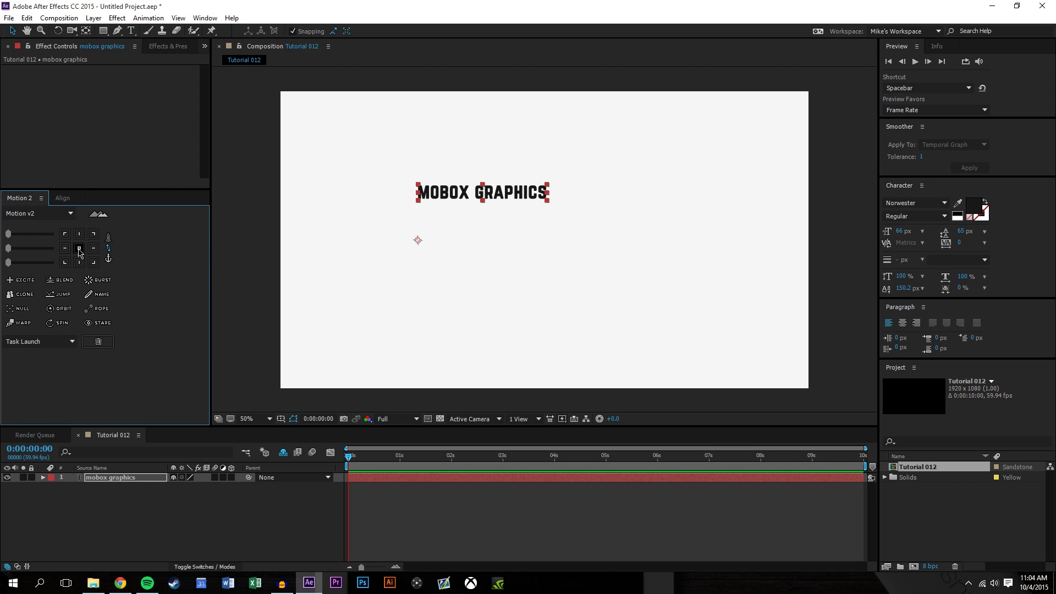
{"action": "left_click", "coordinate": [79, 248]}
{"action": "left_click", "coordinate": [62, 198]}
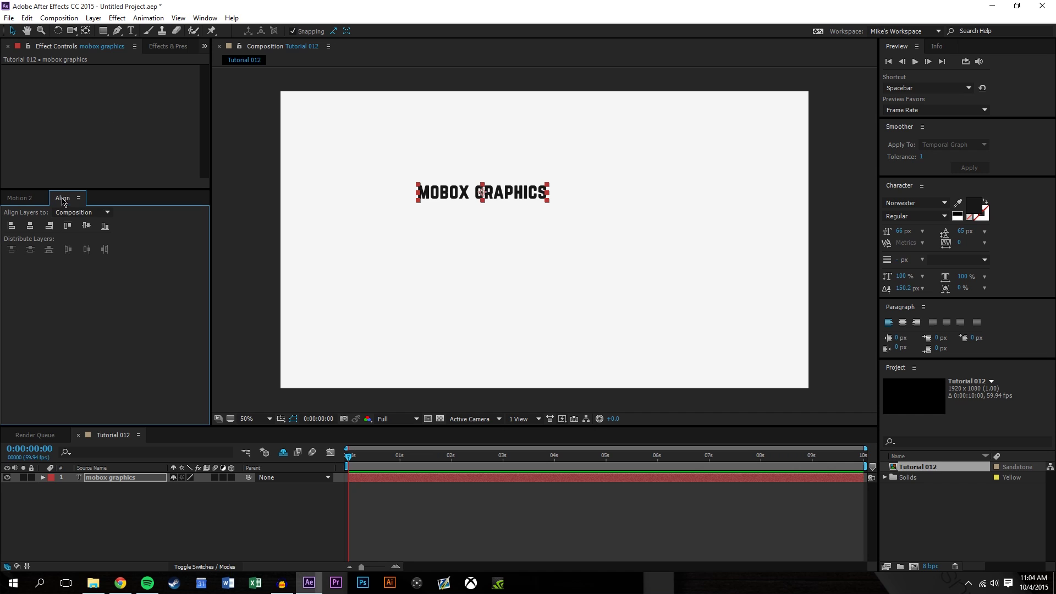
{"action": "left_click", "coordinate": [87, 227]}
{"action": "left_click", "coordinate": [30, 225]}
Step: Scale the title layer up to 185%
{"action": "left_click", "coordinate": [99, 551]}
{"action": "left_click", "coordinate": [149, 478]}
{"action": "key", "text": "s"}
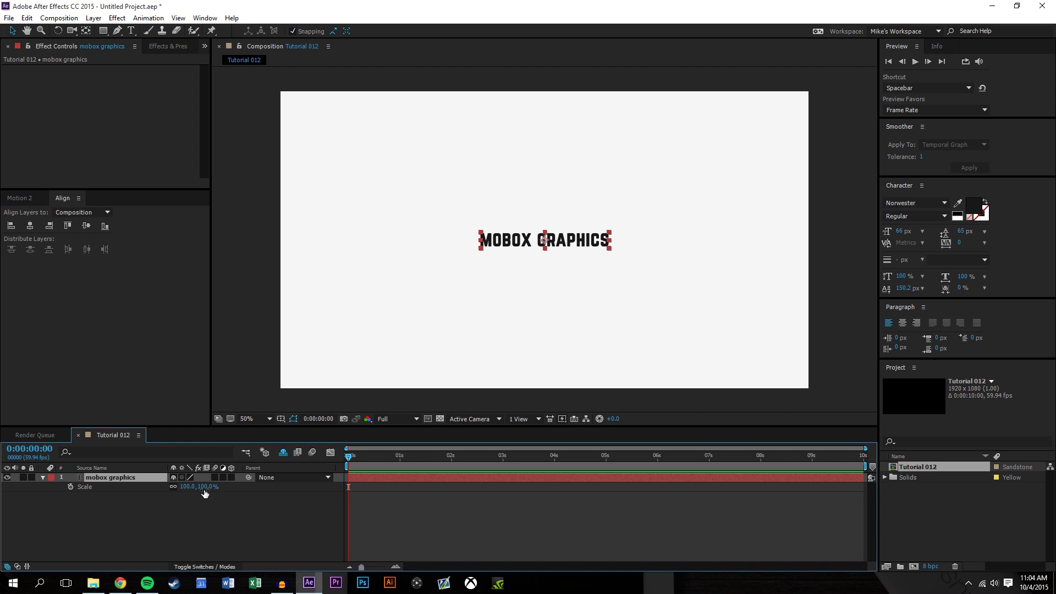
{"action": "left_click_drag", "start_coordinate": [208, 486], "coordinate": [254, 487]}
{"action": "key", "text": "comma"}
{"action": "key", "text": "period"}
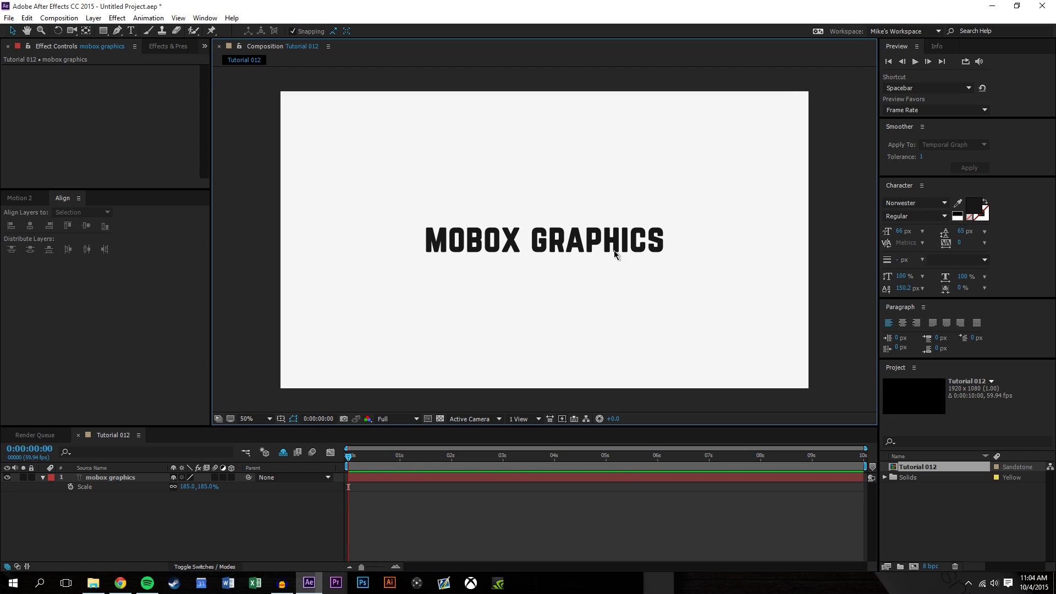
Step: Draw a black solid-filled circle with no outline over the title's left end
{"action": "left_click", "coordinate": [104, 31]}
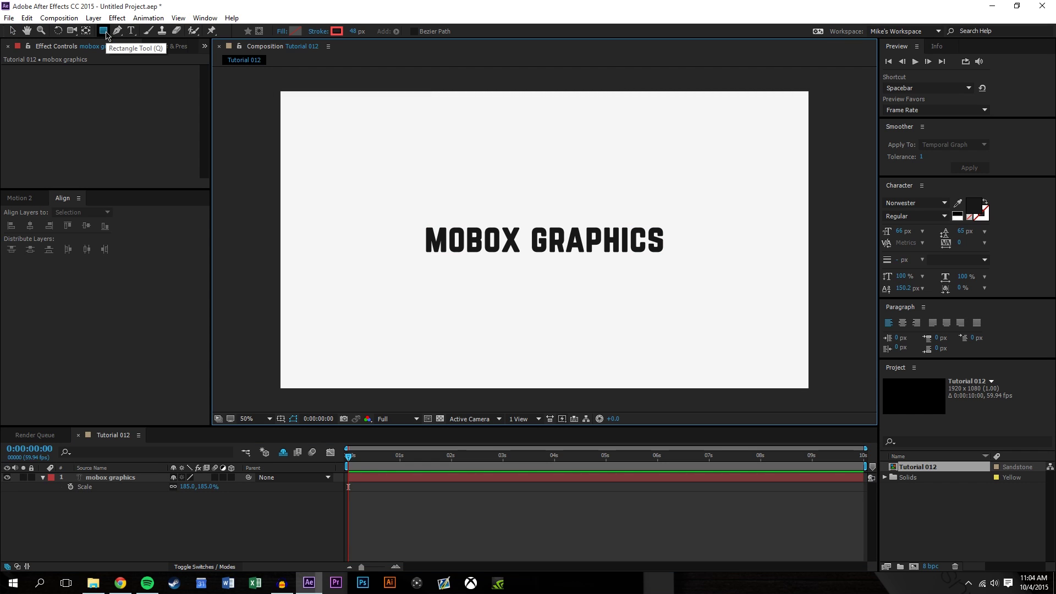
{"action": "key", "text": "q"}
{"action": "key", "text": "q"}
{"action": "left_click", "coordinate": [104, 32]}
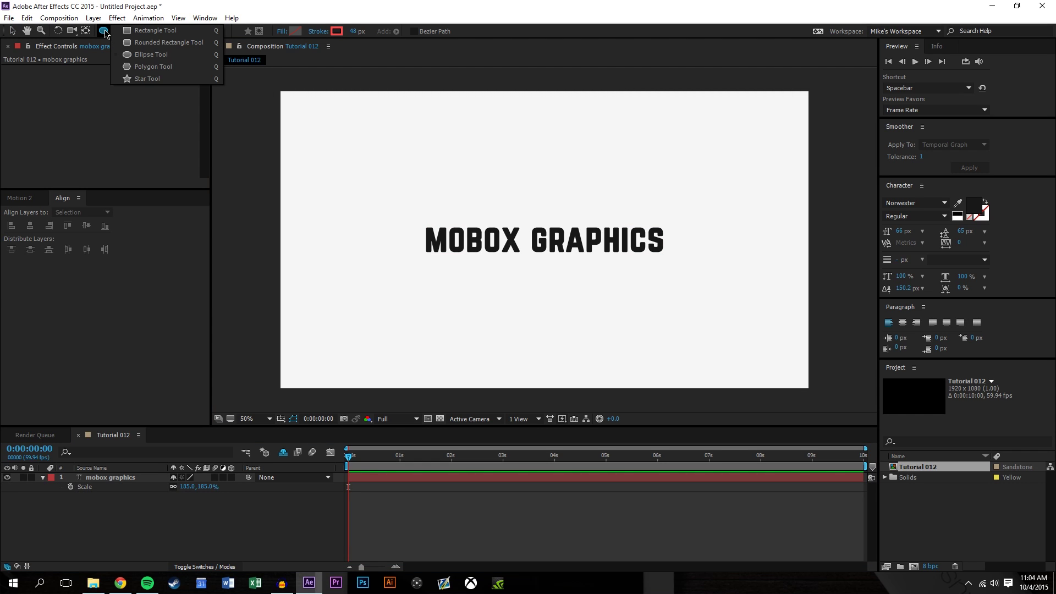
{"action": "left_click", "coordinate": [150, 55]}
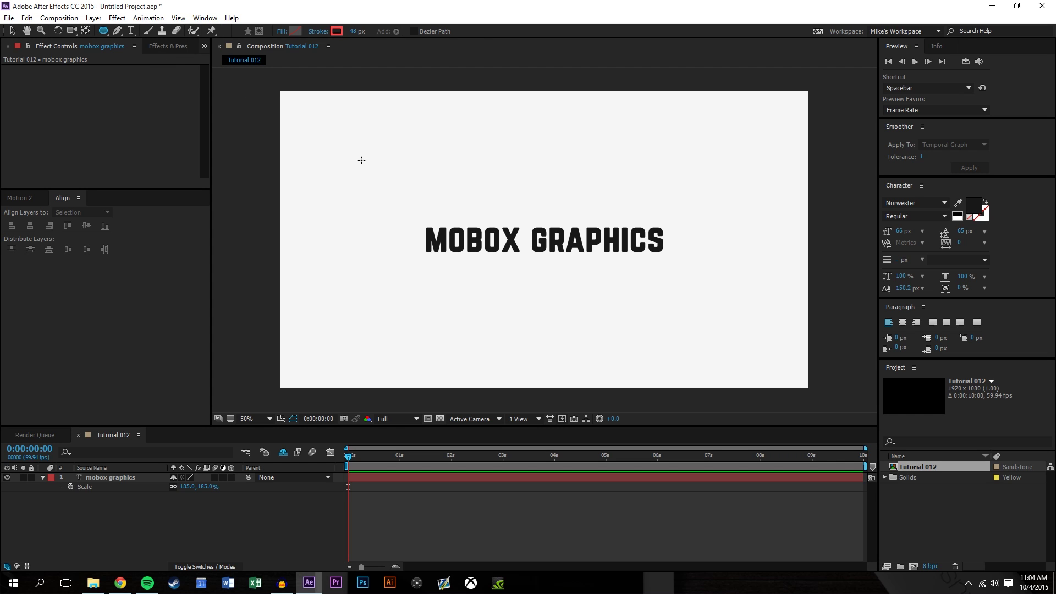
{"action": "left_click_drag", "start_coordinate": [354, 152], "coordinate": [466, 263]}
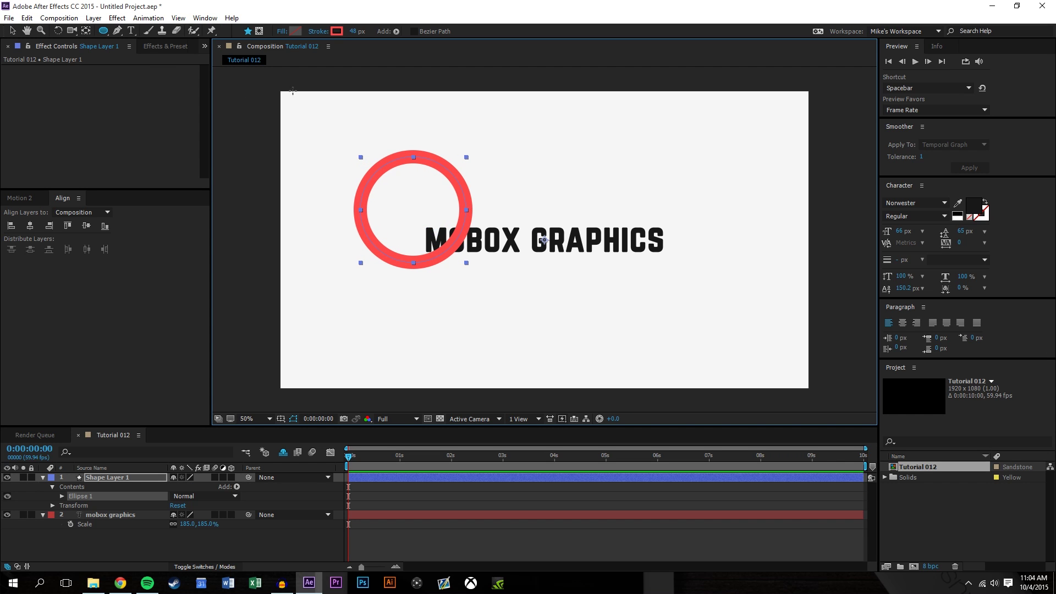
{"action": "left_click", "coordinate": [293, 30]}
{"action": "left_click", "coordinate": [394, 267]}
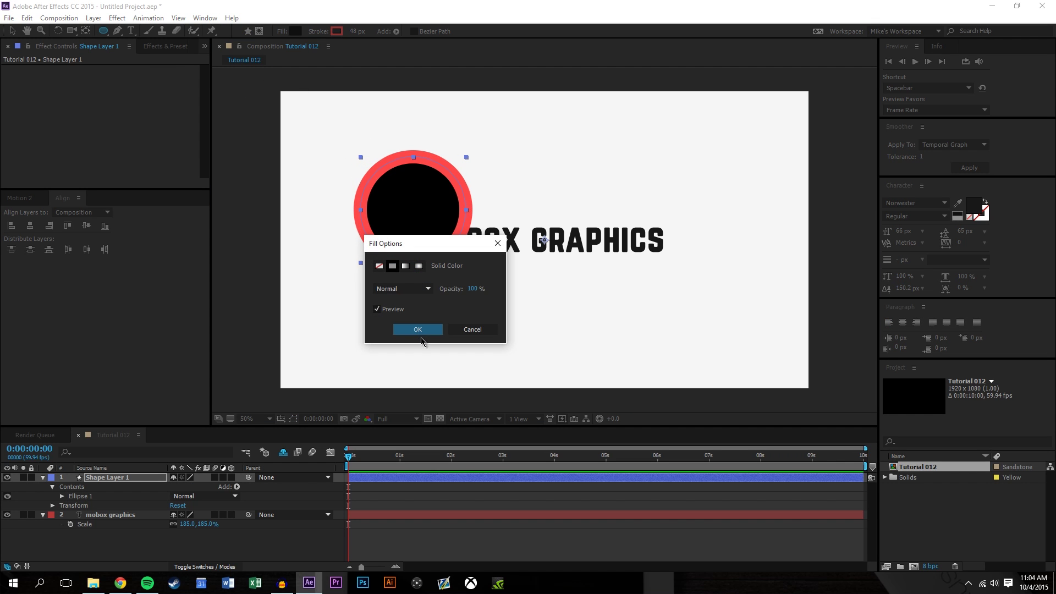
{"action": "left_click", "coordinate": [422, 330]}
{"action": "left_click_drag", "start_coordinate": [355, 31], "coordinate": [3, 149]}
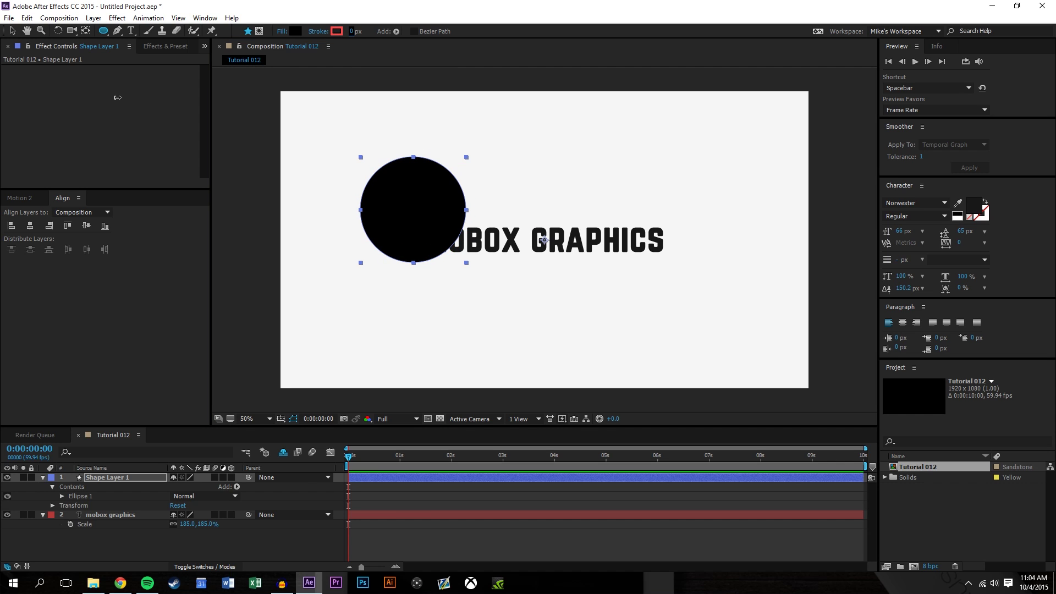
Step: Centre the circle layer vertically and horizontally in the composition
{"action": "left_click", "coordinate": [12, 30]}
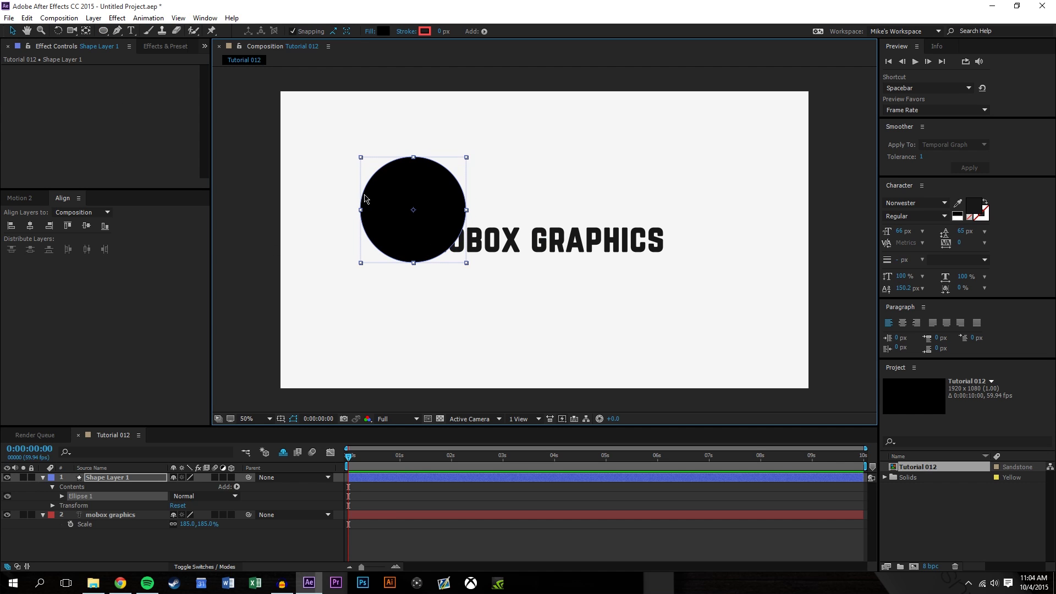
{"action": "left_click", "coordinate": [266, 276]}
{"action": "left_click", "coordinate": [364, 223]}
{"action": "left_click", "coordinate": [22, 198]}
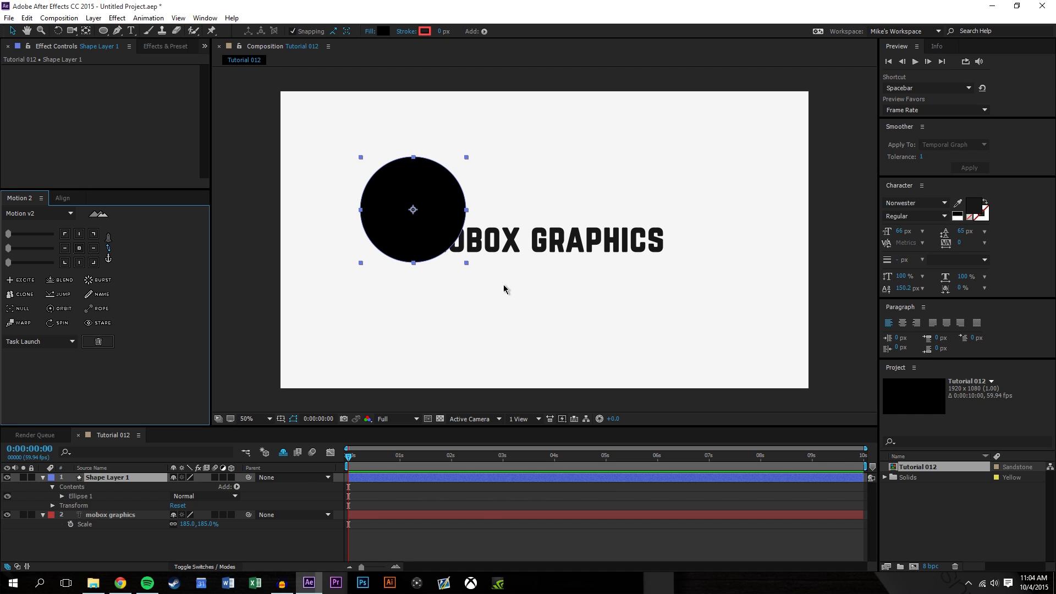
{"action": "left_click", "coordinate": [61, 198]}
{"action": "left_click", "coordinate": [87, 226]}
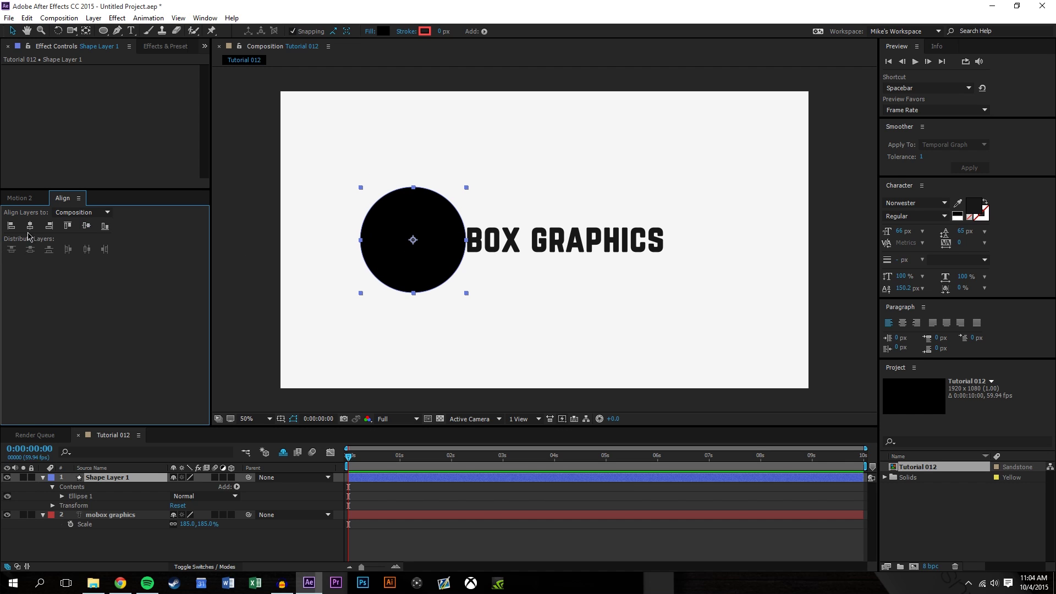
{"action": "left_click", "coordinate": [31, 226]}
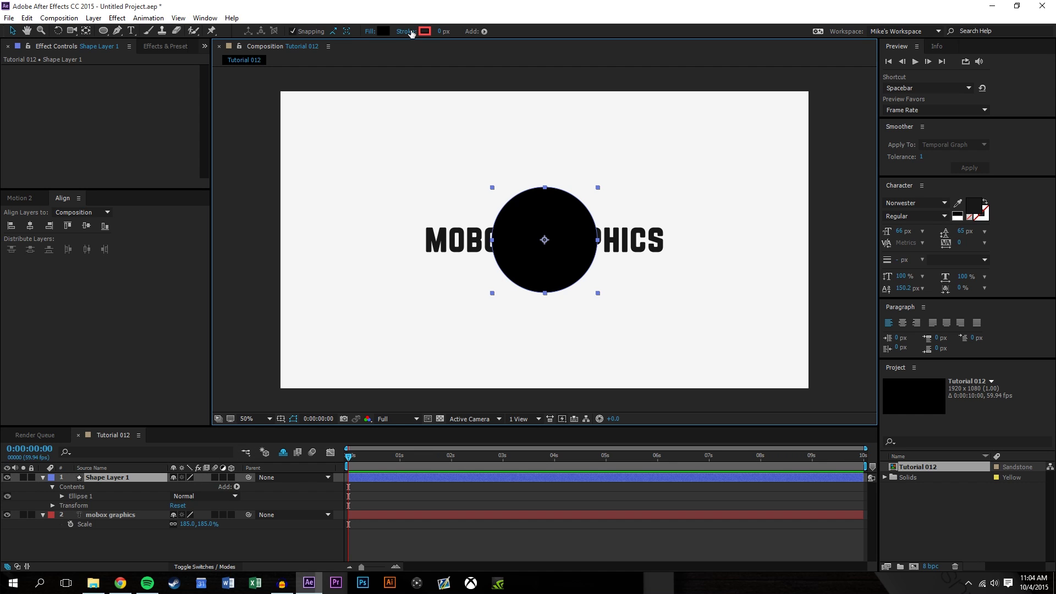
Step: Set the circle's fill to None and give it a 39 px red stroke
{"action": "left_click", "coordinate": [372, 32]}
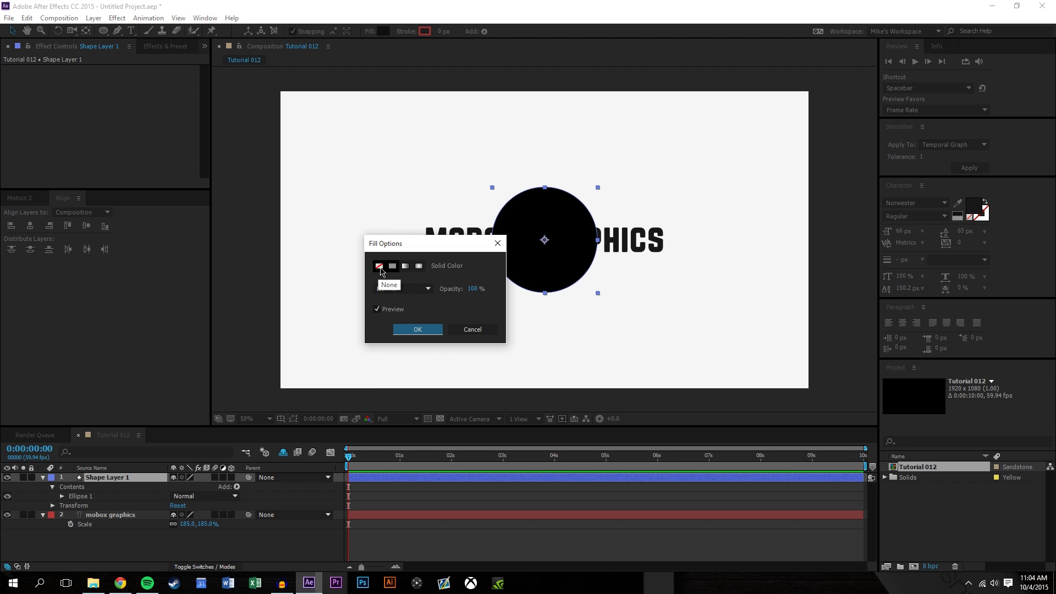
{"action": "left_click", "coordinate": [379, 266]}
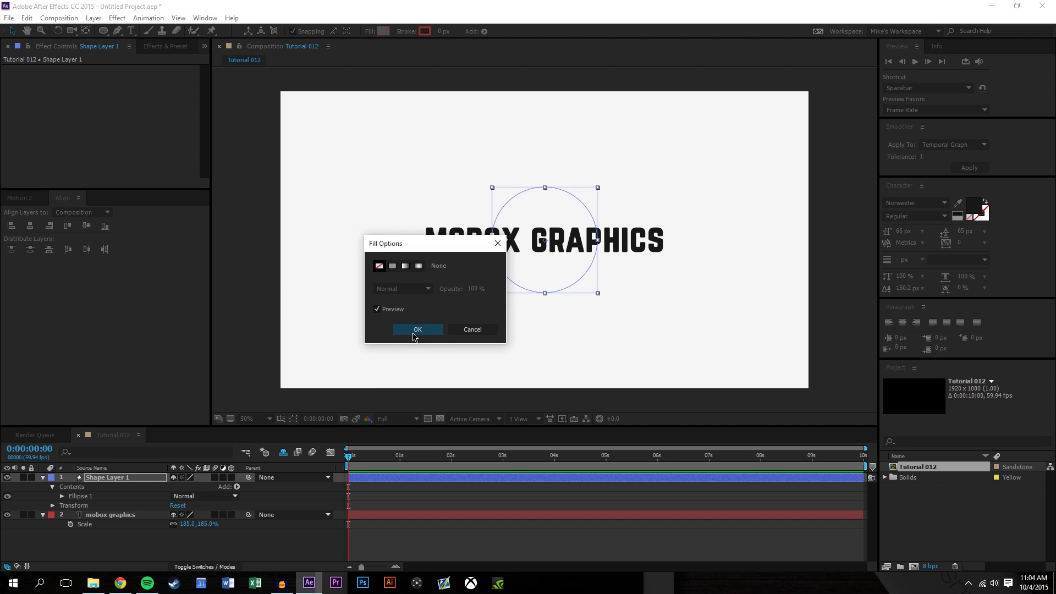
{"action": "left_click", "coordinate": [417, 329]}
{"action": "left_click_drag", "start_coordinate": [439, 32], "coordinate": [476, 44]}
{"action": "left_click", "coordinate": [818, 229]}
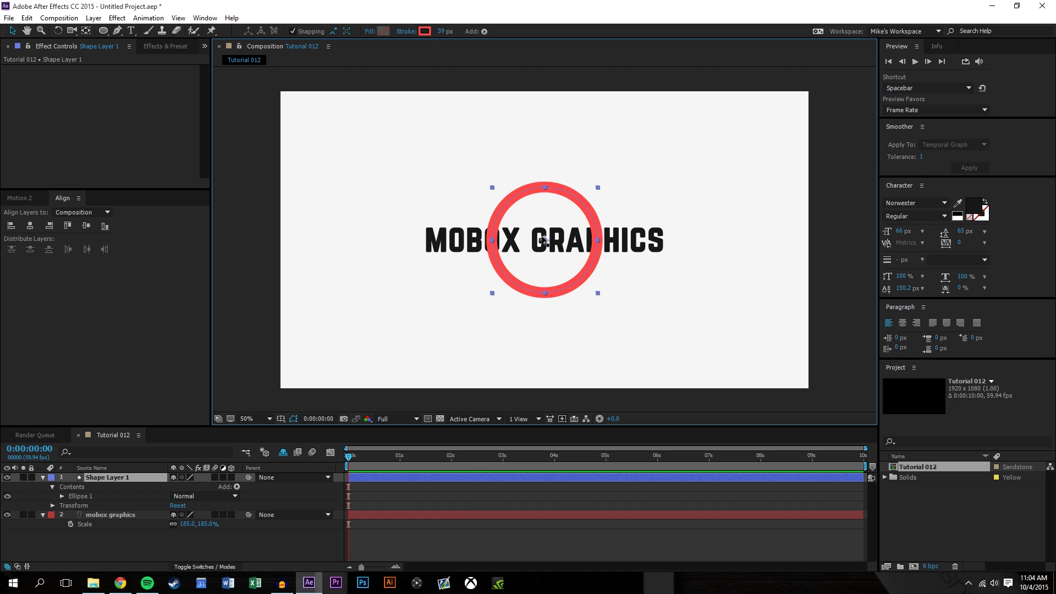
Step: Keyframe the ring's Position at lower left at 0s, then move it onto the text
{"action": "left_click_drag", "start_coordinate": [543, 239], "coordinate": [348, 320]}
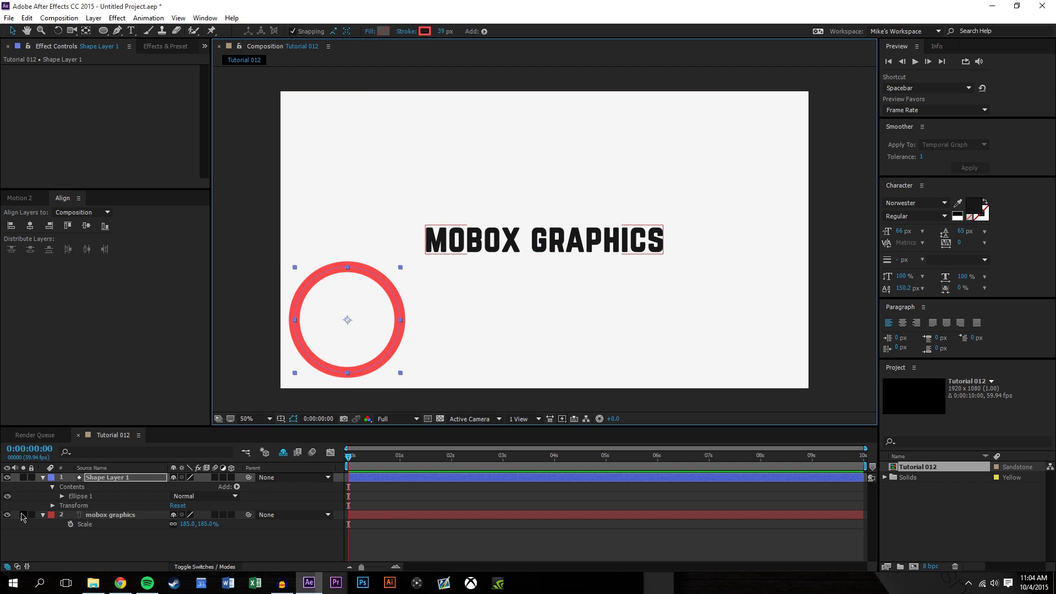
{"action": "key", "text": "p"}
{"action": "left_click", "coordinate": [70, 487]}
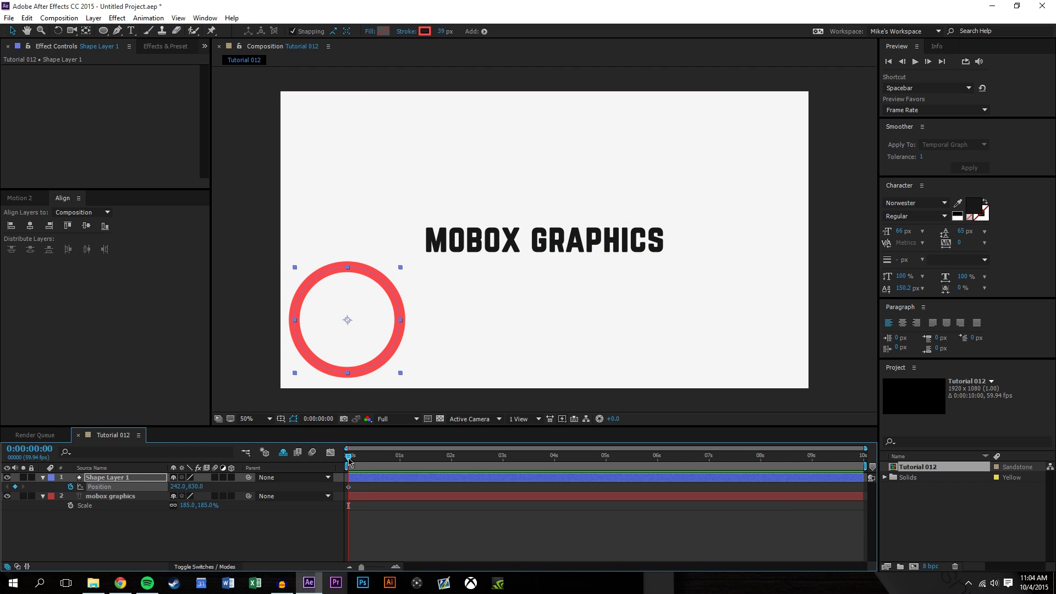
{"action": "mouse_move", "coordinate": [348, 324]}
{"action": "left_mouse_down"}
{"action": "mouse_move", "coordinate": [406, 273]}
{"action": "mouse_move", "coordinate": [490, 244]}
{"action": "mouse_move", "coordinate": [471, 222]}
{"action": "mouse_move", "coordinate": [459, 258]}
{"action": "mouse_move", "coordinate": [358, 243]}
{"action": "left_mouse_up"}
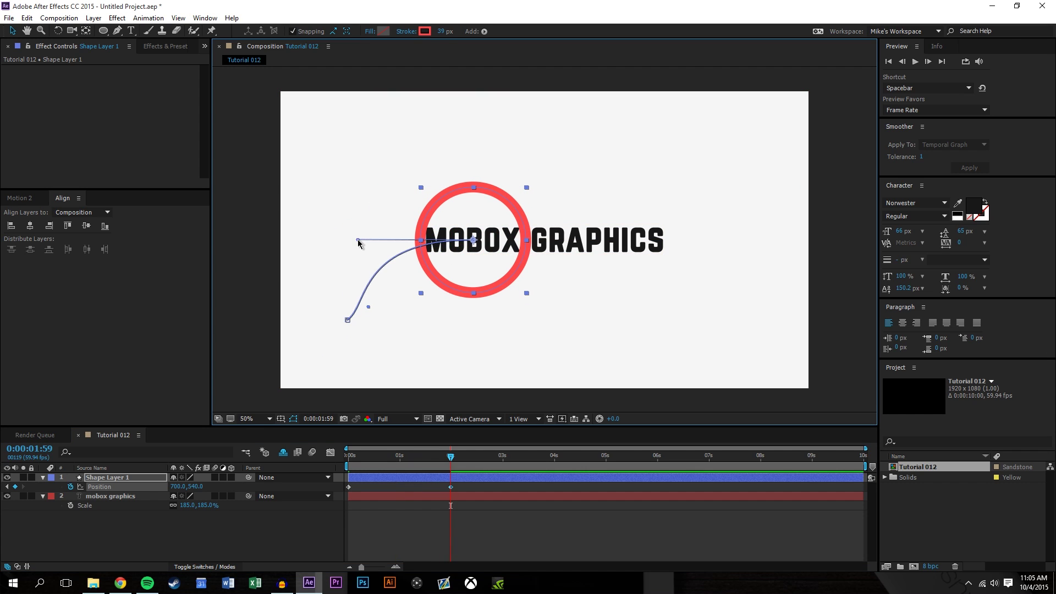
Step: Move the ring's end position right of the text and curve the motion path
{"action": "left_click_drag", "start_coordinate": [367, 308], "coordinate": [357, 282]}
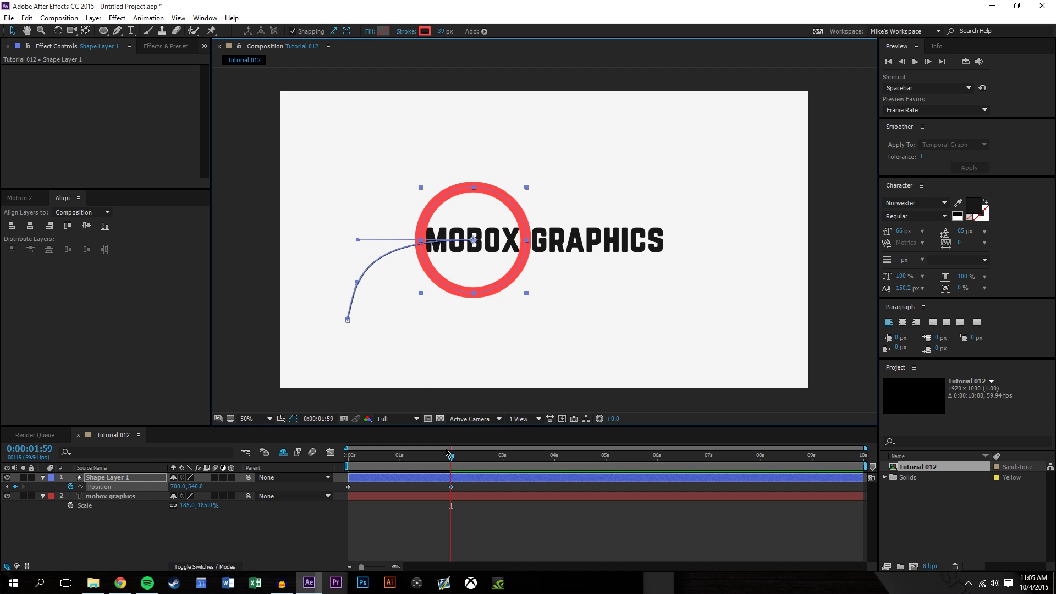
{"action": "left_click_drag", "start_coordinate": [449, 454], "coordinate": [515, 456]}
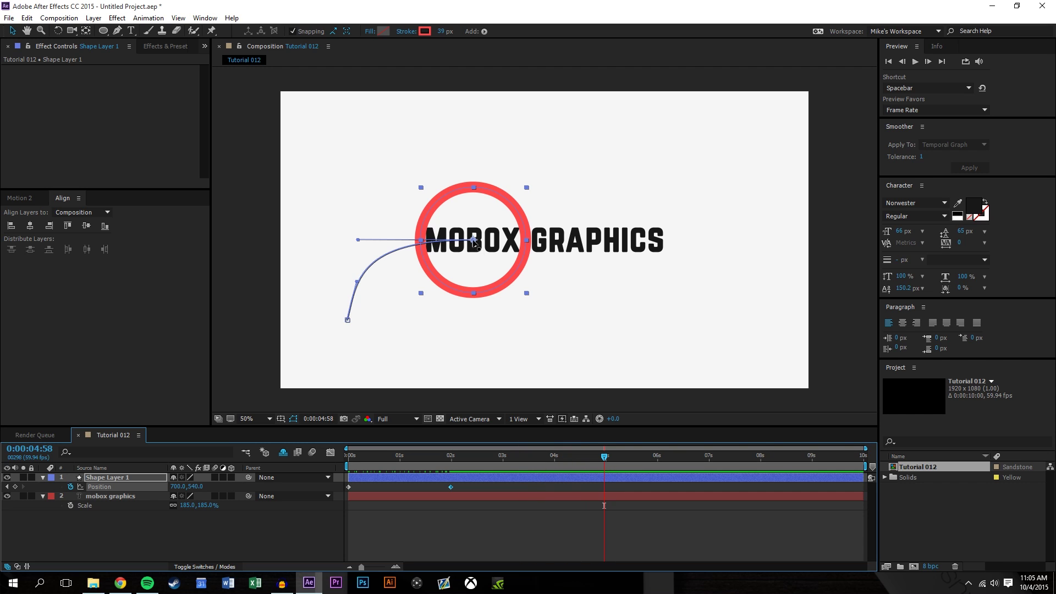
{"action": "left_click_drag", "start_coordinate": [476, 242], "coordinate": [706, 241]}
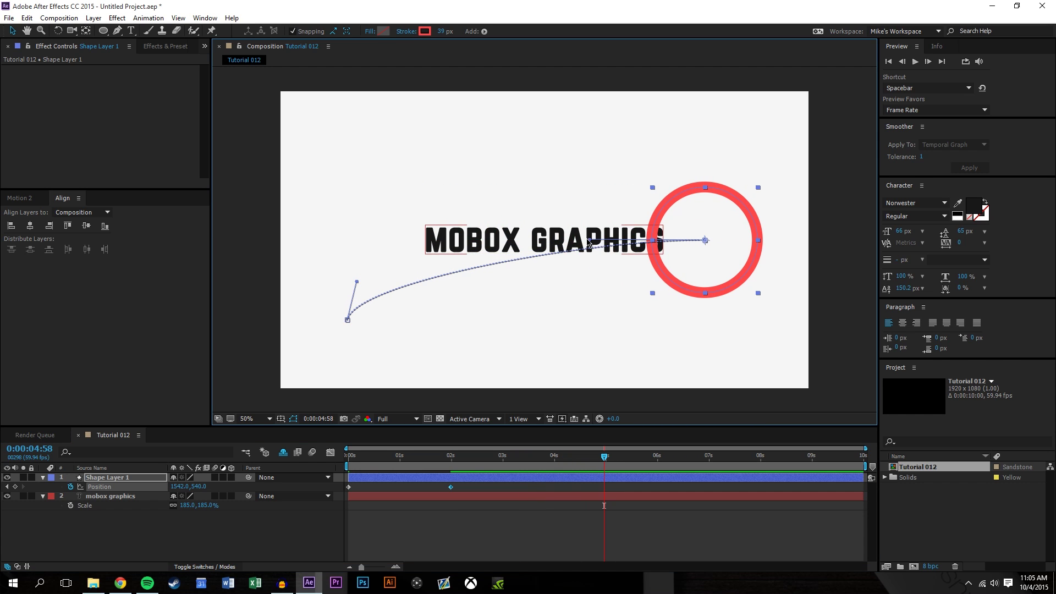
{"action": "left_click_drag", "start_coordinate": [588, 242], "coordinate": [300, 230]}
{"action": "left_click_drag", "start_coordinate": [350, 318], "coordinate": [302, 371]}
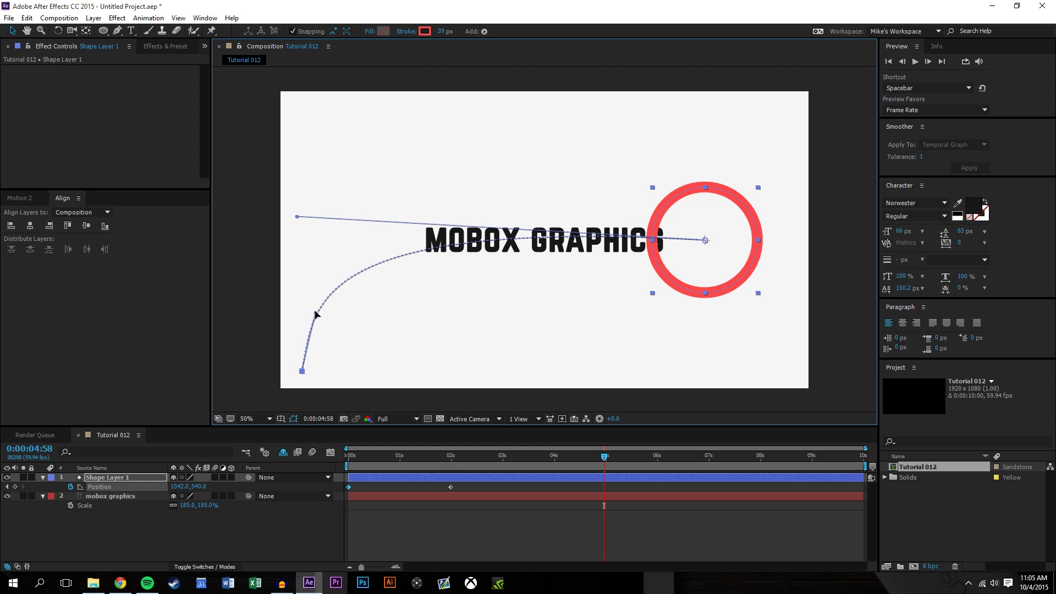
Step: Move the end Position keyframe to about 5 seconds and preview the motion
{"action": "left_click", "coordinate": [660, 529]}
{"action": "left_click_drag", "start_coordinate": [608, 460], "coordinate": [381, 460]}
{"action": "left_click", "coordinate": [451, 487]}
{"action": "left_click_drag", "start_coordinate": [452, 487], "coordinate": [610, 487]}
{"action": "key", "text": "Home"}
{"action": "left_click_drag", "start_coordinate": [349, 457], "coordinate": [653, 461]}
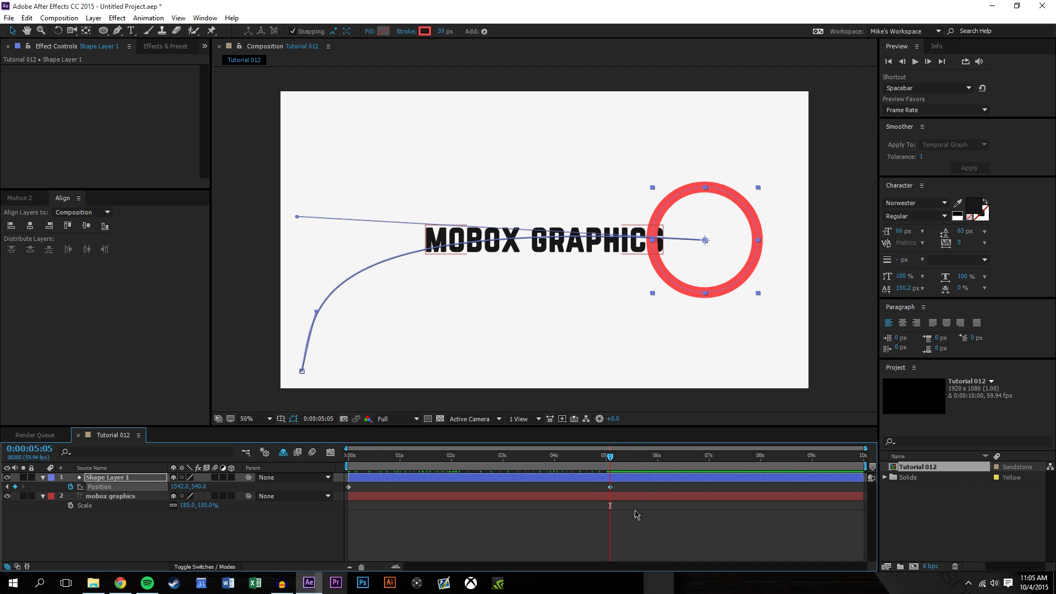
Step: Push the end position off the right edge and refine the path's curve and start point
{"action": "left_click_drag", "start_coordinate": [718, 247], "coordinate": [845, 259]}
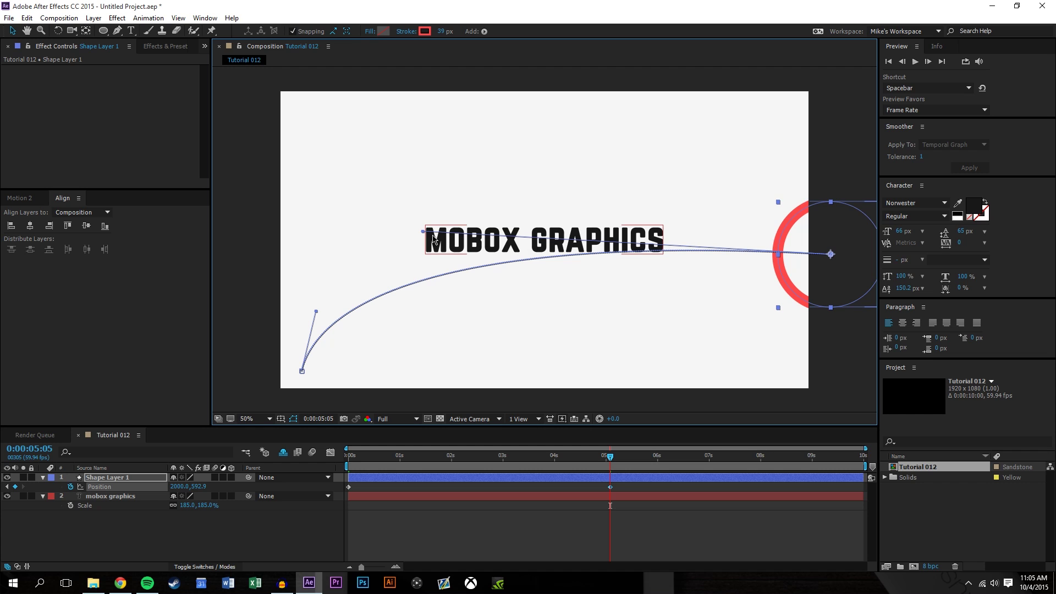
{"action": "left_click_drag", "start_coordinate": [423, 232], "coordinate": [414, 211]}
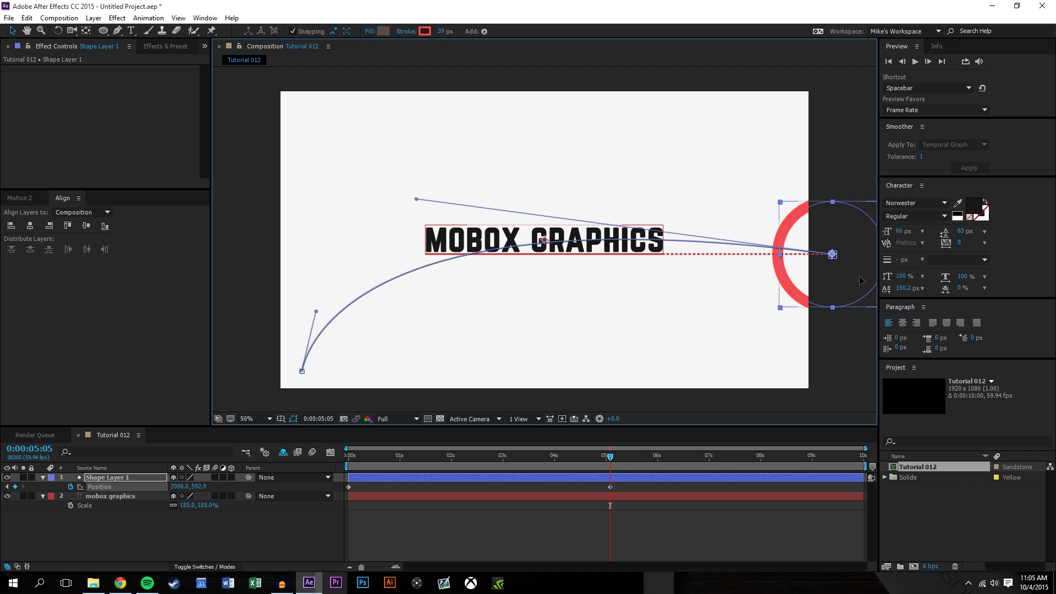
{"action": "left_click_drag", "start_coordinate": [831, 254], "coordinate": [901, 254]}
{"action": "left_click_drag", "start_coordinate": [487, 200], "coordinate": [216, 195]}
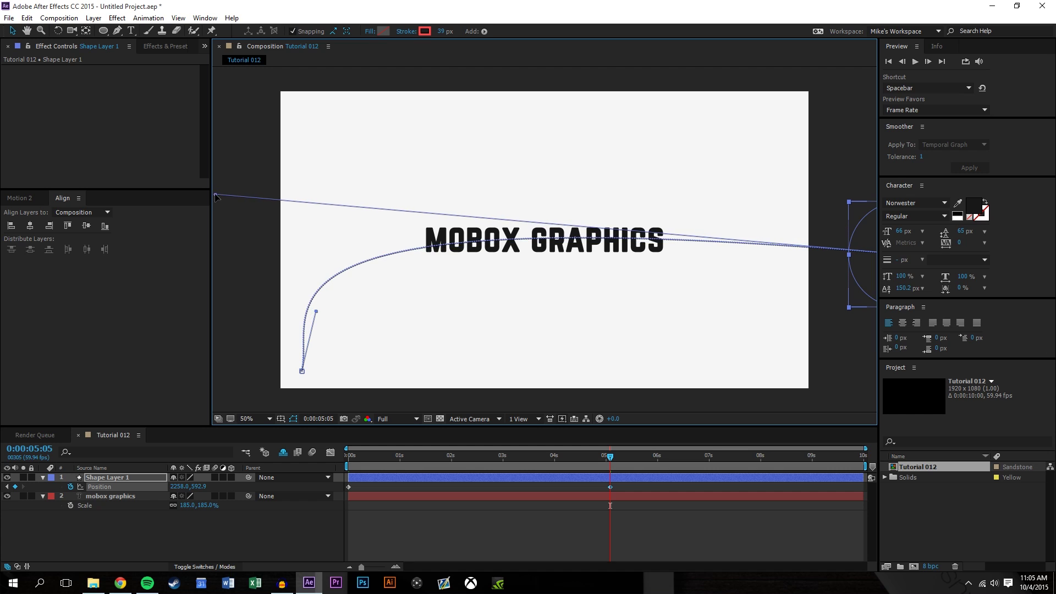
{"action": "mouse_move", "coordinate": [315, 309]}
{"action": "left_mouse_down"}
{"action": "mouse_move", "coordinate": [302, 300]}
{"action": "mouse_move", "coordinate": [320, 307]}
{"action": "mouse_move", "coordinate": [345, 293]}
{"action": "mouse_move", "coordinate": [330, 294]}
{"action": "left_mouse_up"}
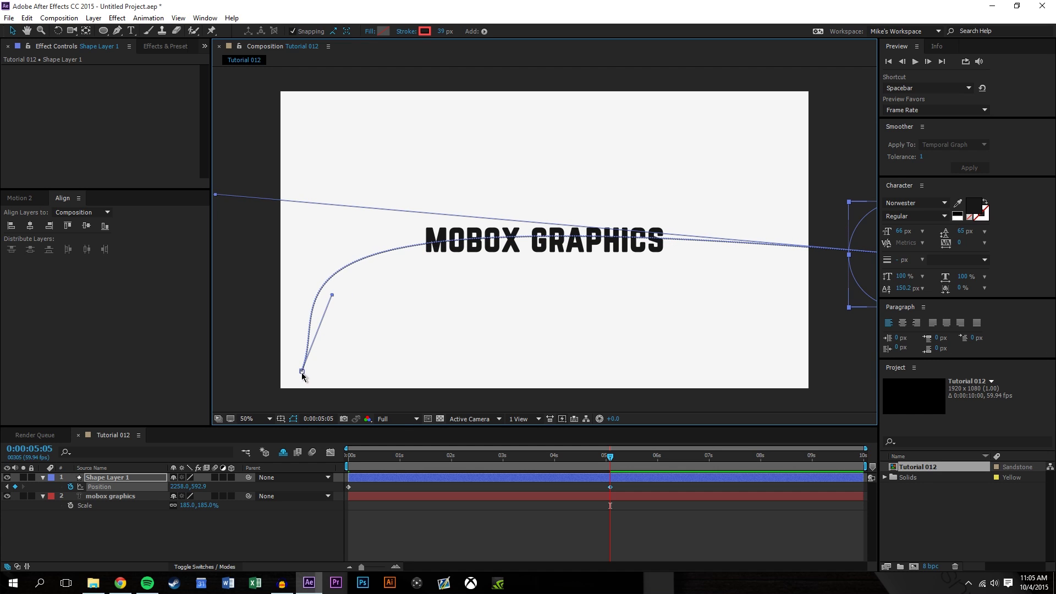
{"action": "left_click_drag", "start_coordinate": [302, 370], "coordinate": [240, 364]}
{"action": "left_click_drag", "start_coordinate": [270, 291], "coordinate": [258, 284]}
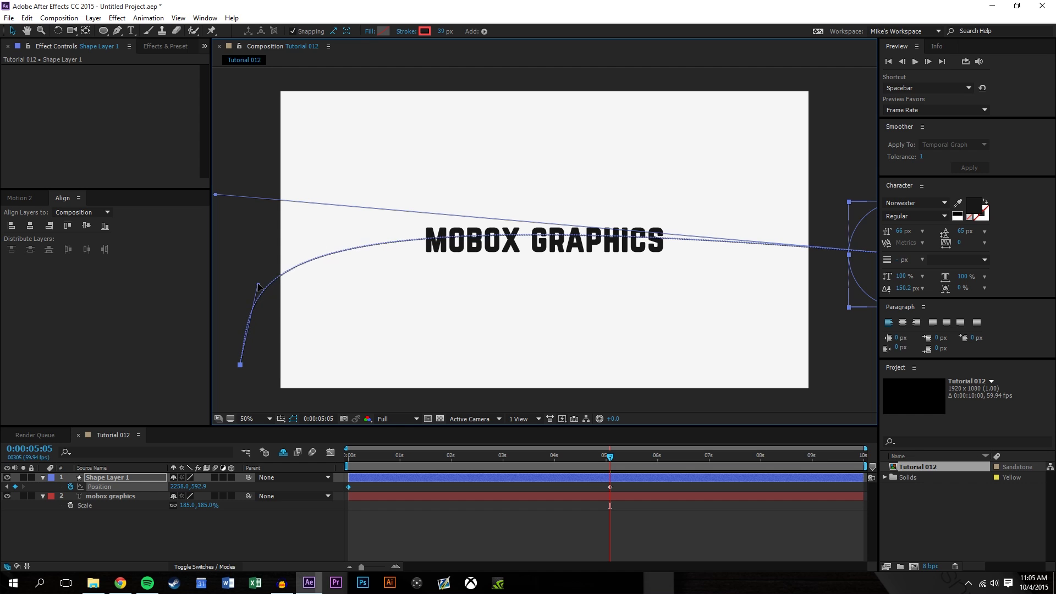
{"action": "left_click_drag", "start_coordinate": [609, 454], "coordinate": [327, 526]}
Step: Ease both Position keyframes with Motion 2 and check the Graph Editor
{"action": "left_click", "coordinate": [693, 546]}
{"action": "left_click", "coordinate": [21, 198]}
{"action": "left_click", "coordinate": [22, 249]}
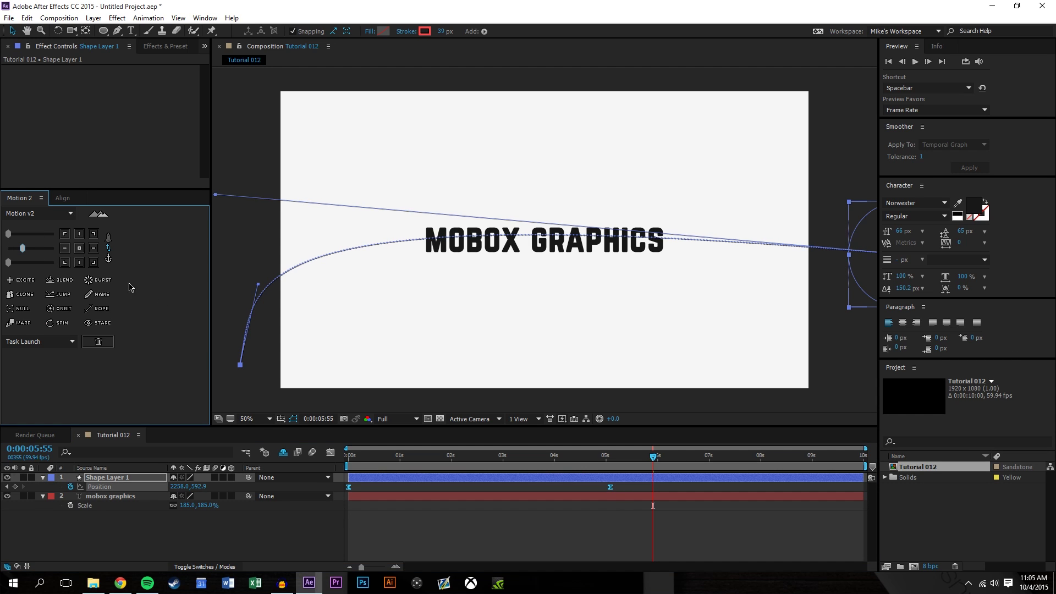
{"action": "left_click", "coordinate": [330, 453]}
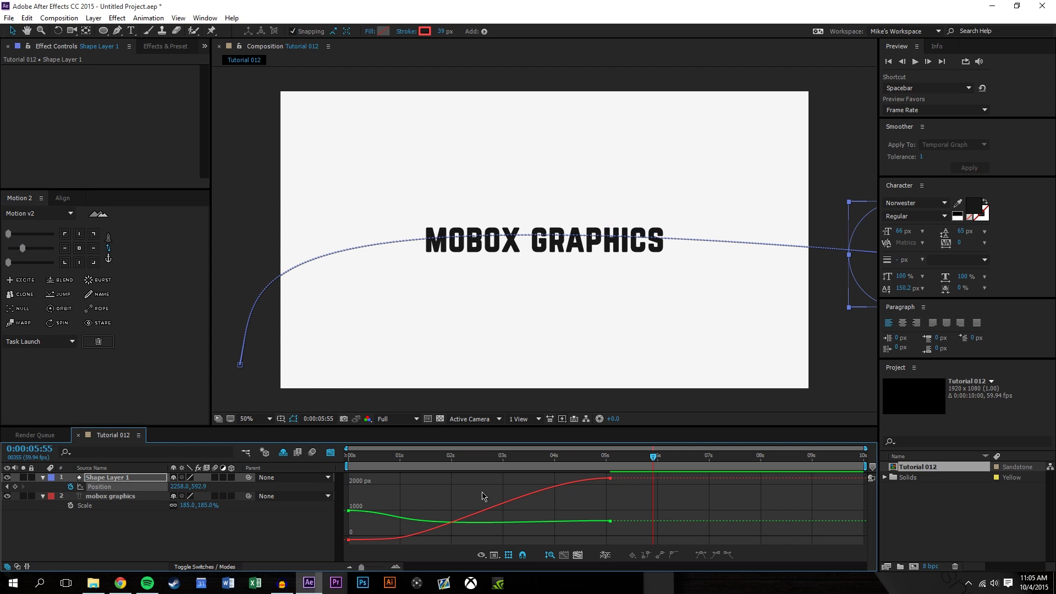
{"action": "left_click", "coordinate": [330, 452]}
{"action": "left_click", "coordinate": [413, 526]}
Step: At 0s, move the ring's start off-frame to lower left (-424, 888)
{"action": "left_click_drag", "start_coordinate": [454, 459], "coordinate": [348, 460]}
{"action": "left_click", "coordinate": [269, 366]}
{"action": "key", "text": "comma"}
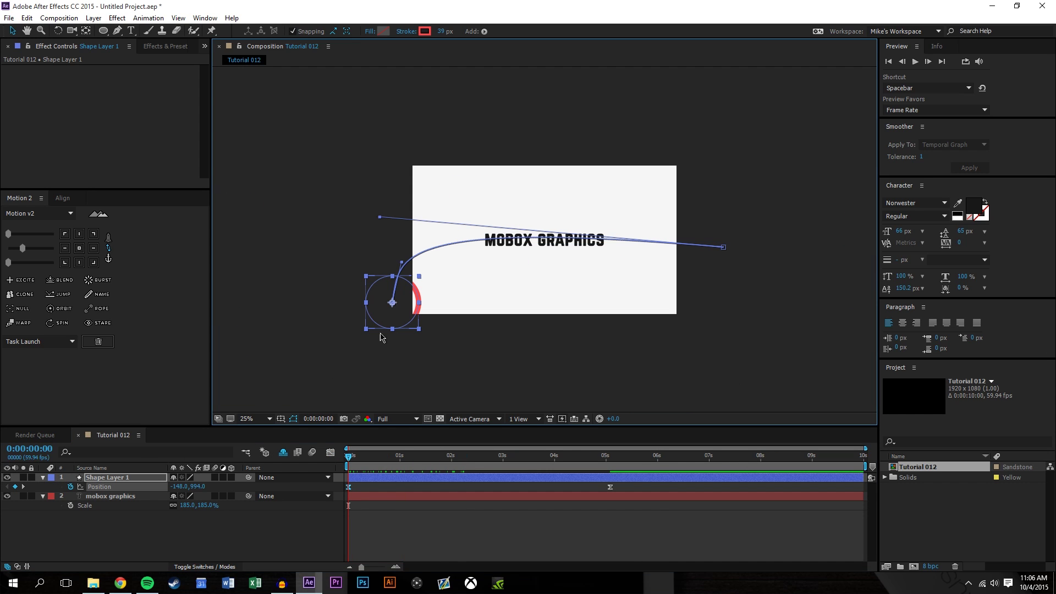
{"action": "left_click_drag", "start_coordinate": [388, 319], "coordinate": [350, 304]}
{"action": "left_click_drag", "start_coordinate": [364, 249], "coordinate": [380, 251]}
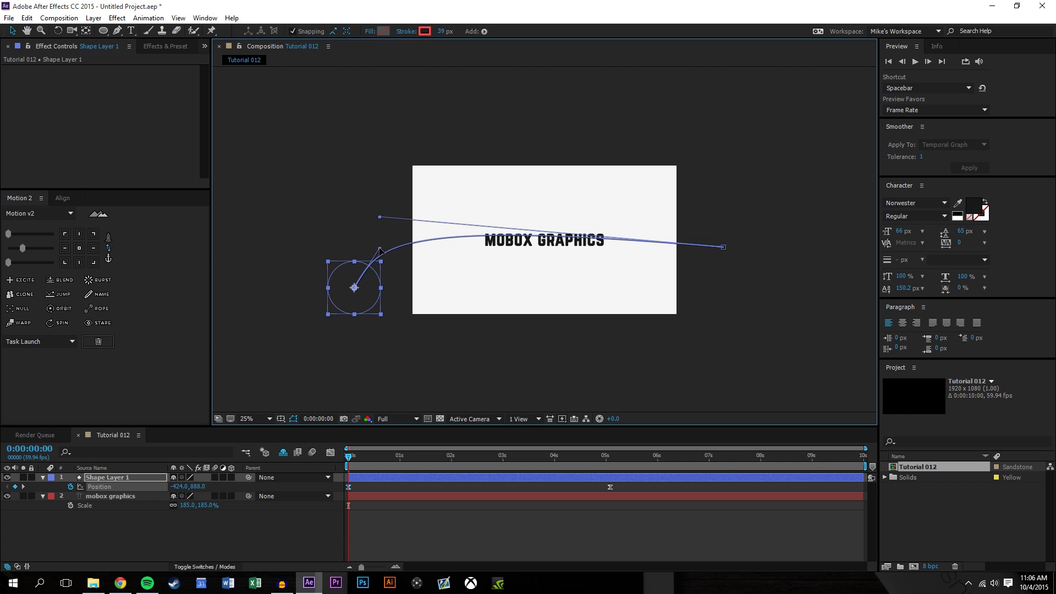
{"action": "left_click_drag", "start_coordinate": [349, 456], "coordinate": [584, 458]}
Step: Add Adjustment Layer 1 beneath the ring layer
{"action": "left_click", "coordinate": [653, 527]}
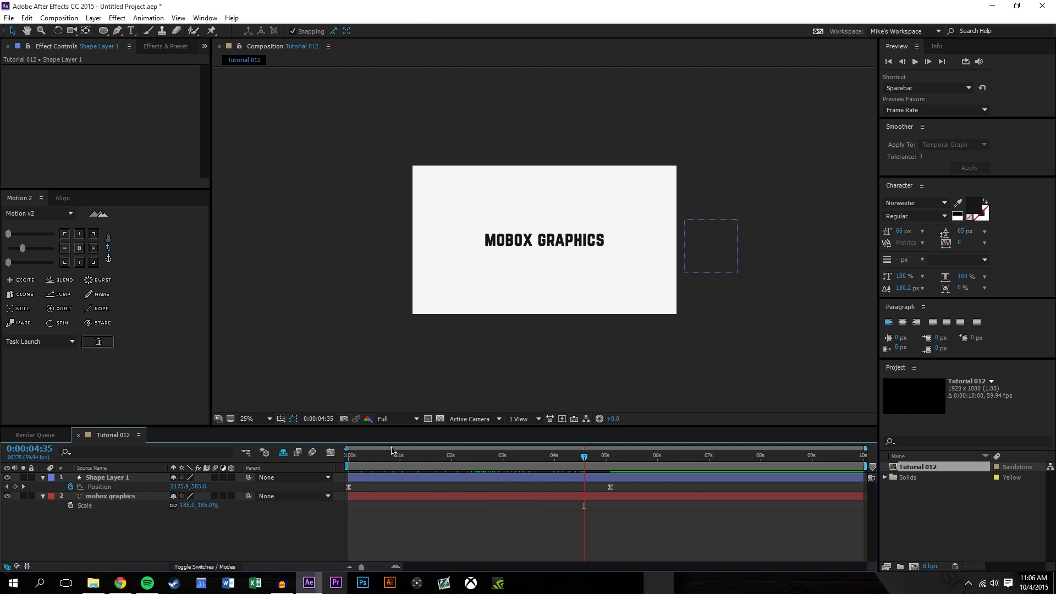
{"action": "key", "text": "period"}
{"action": "left_click", "coordinate": [94, 17]}
{"action": "mouse_move", "coordinate": [209, 31]}
{"action": "left_click", "coordinate": [321, 103]}
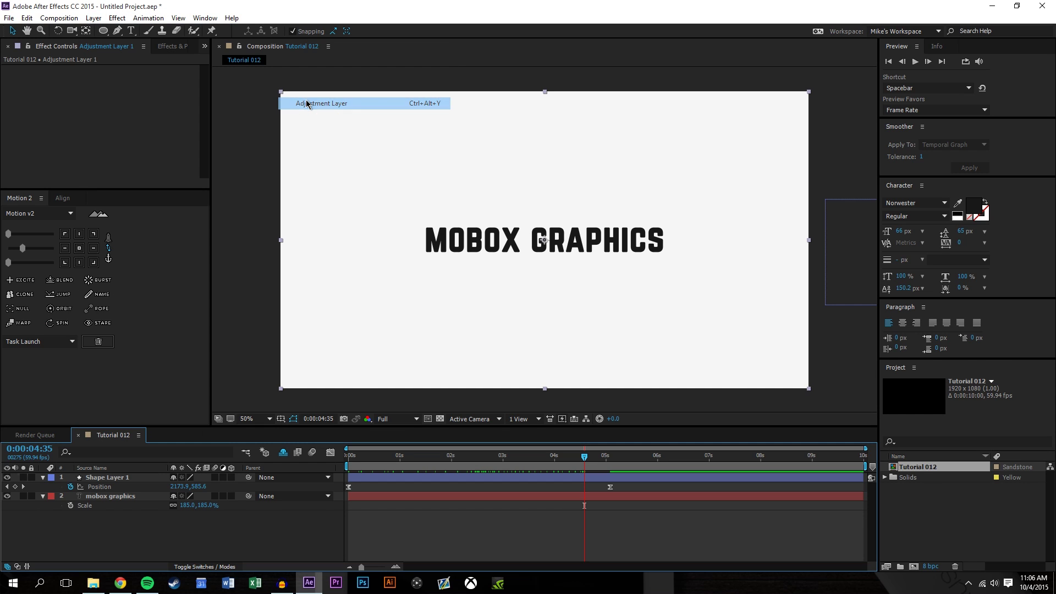
{"action": "left_click_drag", "start_coordinate": [105, 480], "coordinate": [110, 500]}
Step: Rename the ring's shape layer to 'Mag.' and select the adjustment layer
{"action": "right_click", "coordinate": [118, 478]}
{"action": "left_click", "coordinate": [147, 472]}
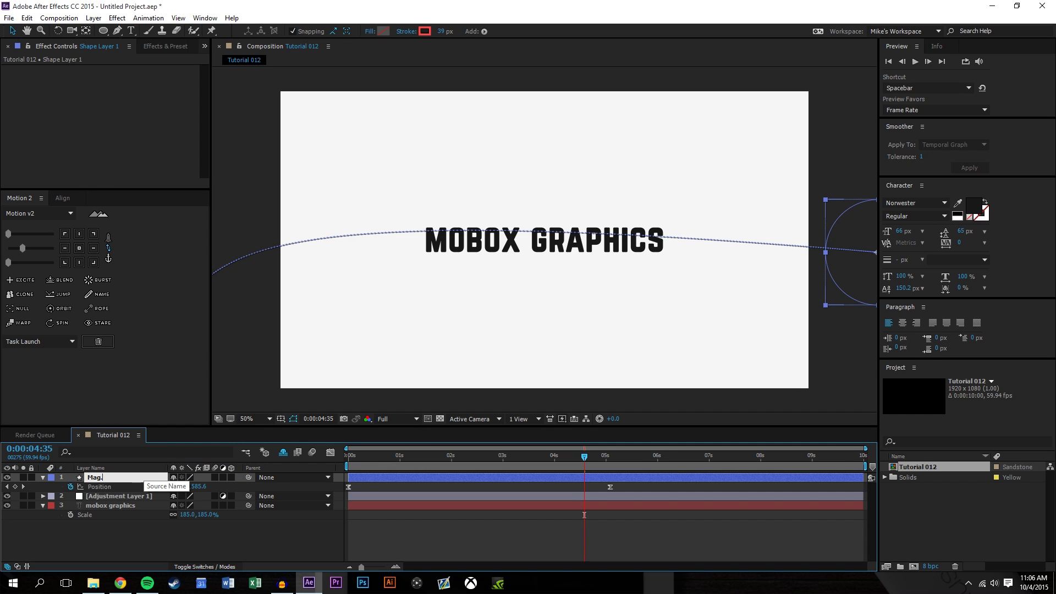
{"action": "key", "text": "Return"}
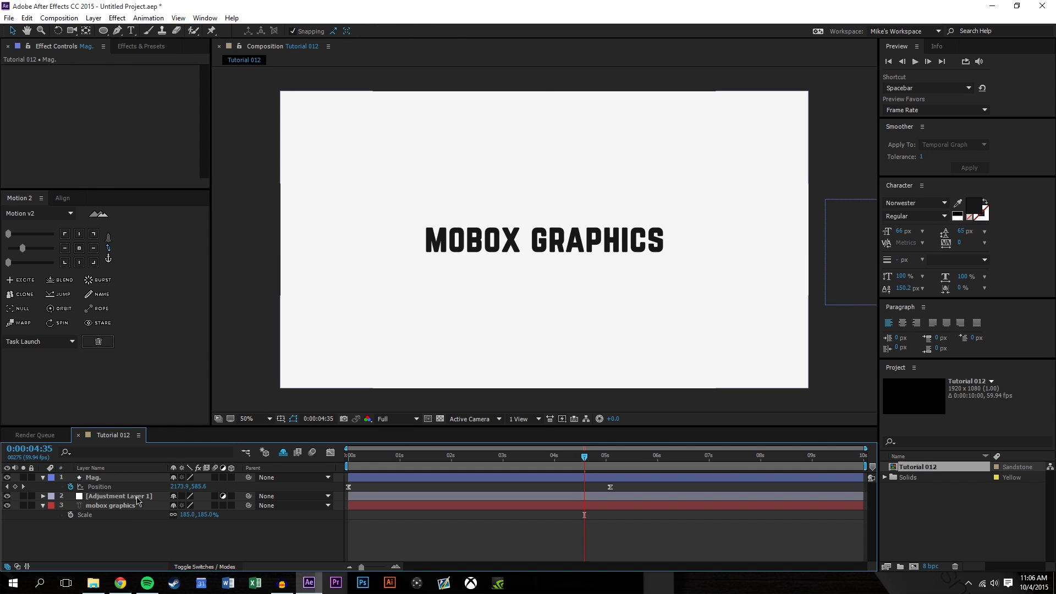
{"action": "left_click", "coordinate": [137, 498]}
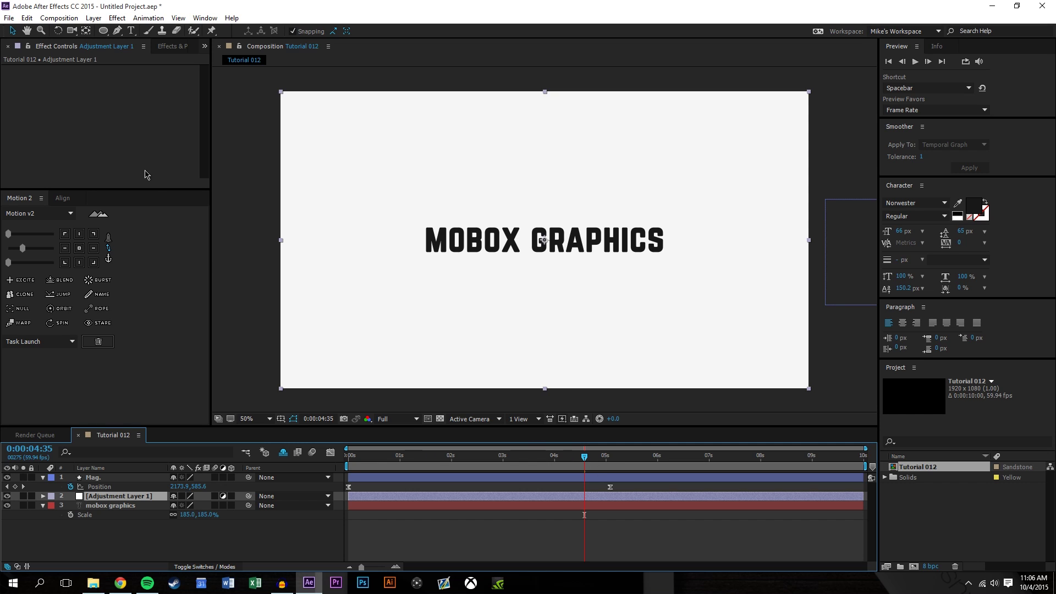
Step: Search 'mag' in Effects & Presets and drop Distort > Magnify onto Adjustment Layer 1
{"action": "left_click", "coordinate": [180, 44]}
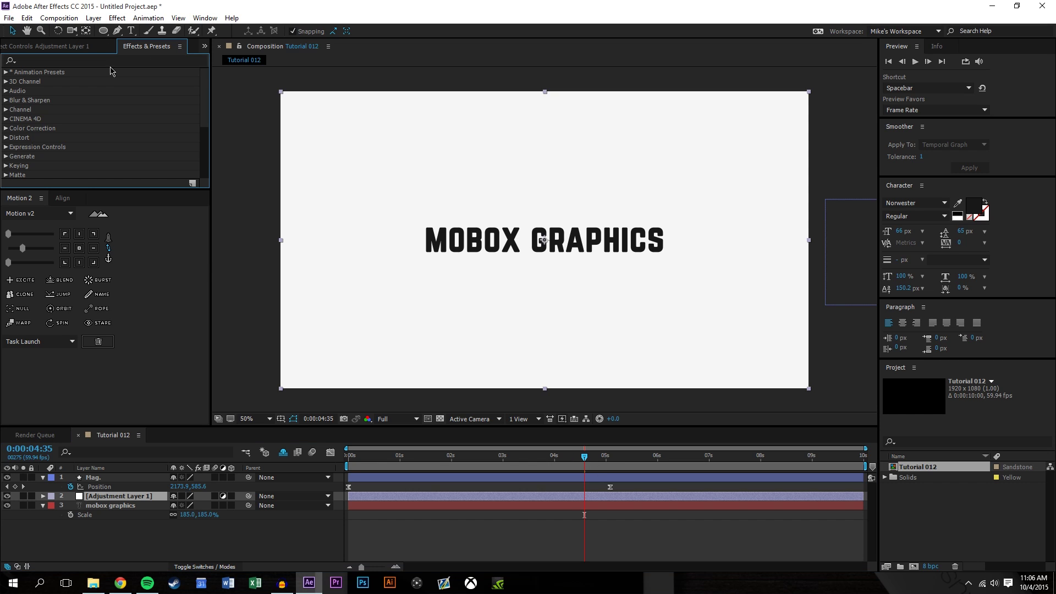
{"action": "left_click", "coordinate": [59, 59]}
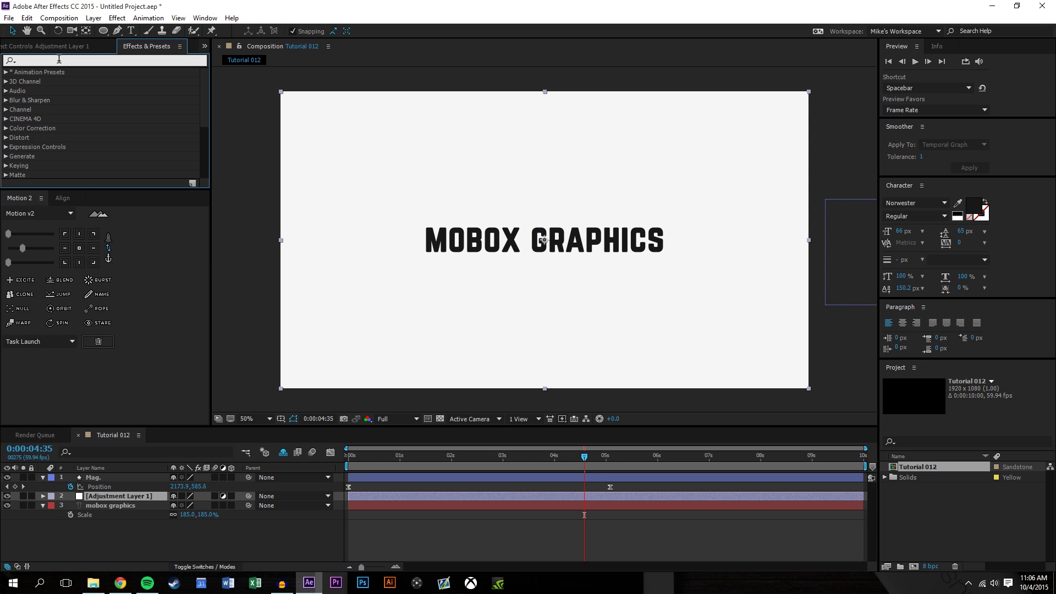
{"action": "type", "text": "mag"}
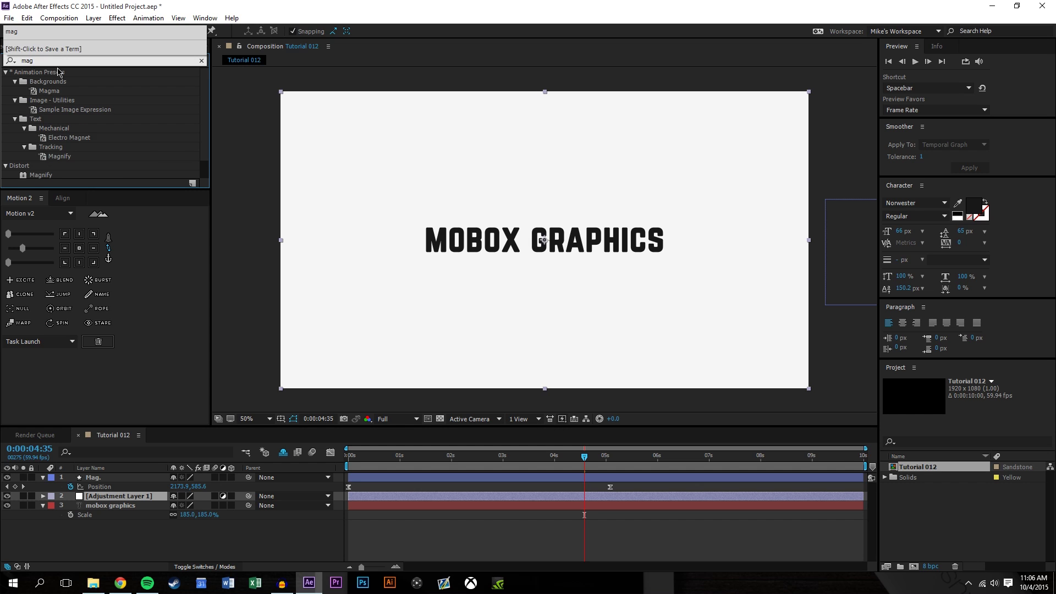
{"action": "scroll", "coordinate": [48, 163], "scroll_direction": "down", "scroll_amount": 1}
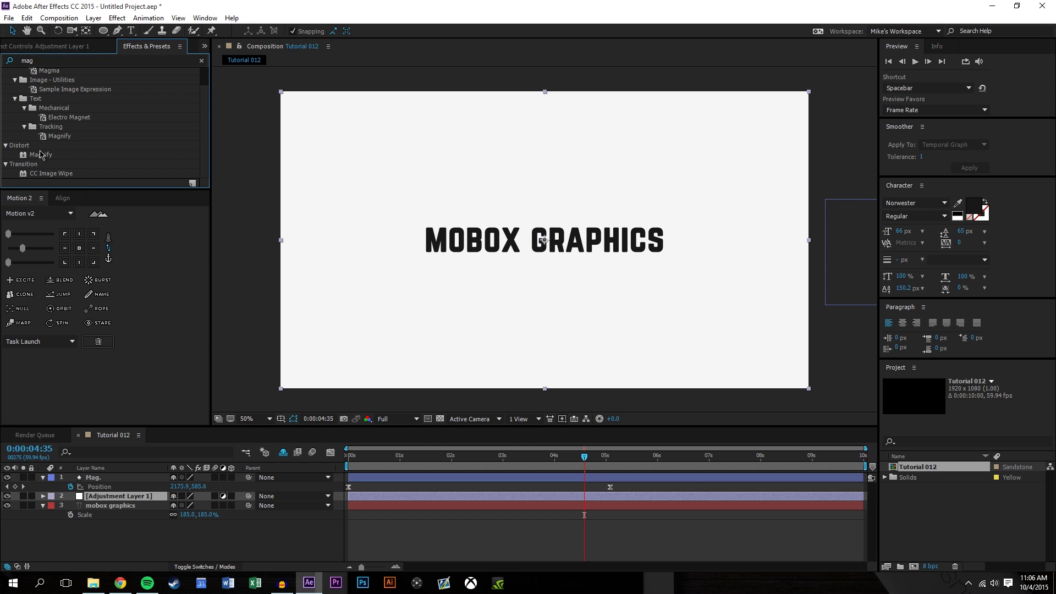
{"action": "left_click", "coordinate": [41, 155]}
{"action": "left_click_drag", "start_coordinate": [124, 475], "coordinate": [125, 500]}
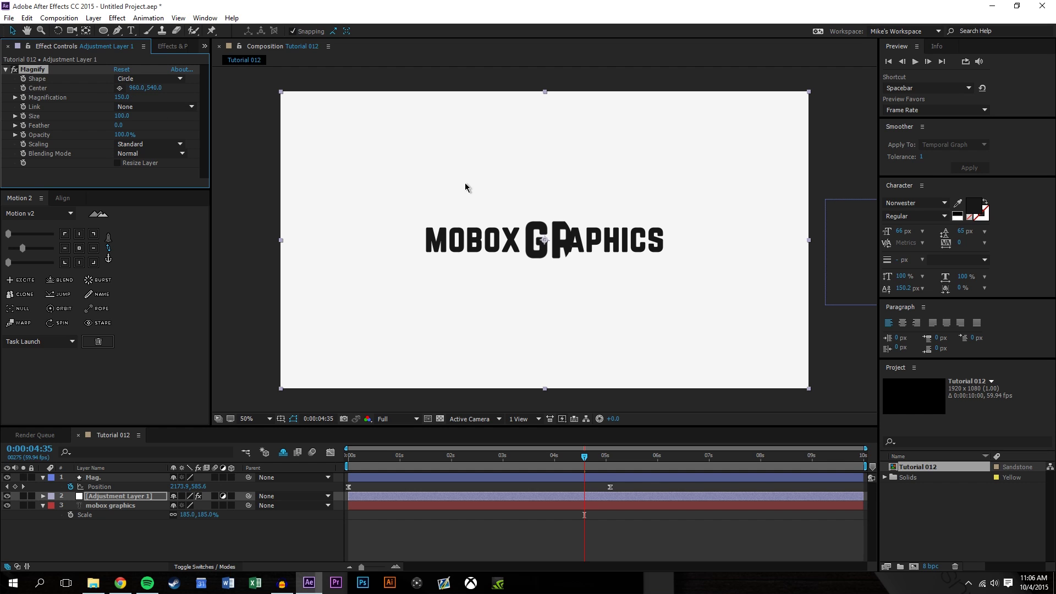
{"action": "left_click_drag", "start_coordinate": [626, 471], "coordinate": [320, 461]}
{"action": "left_click", "coordinate": [85, 559]}
Step: Reveal the Magnify Center property of Adjustment Layer 1 in the timeline
{"action": "left_click", "coordinate": [96, 478]}
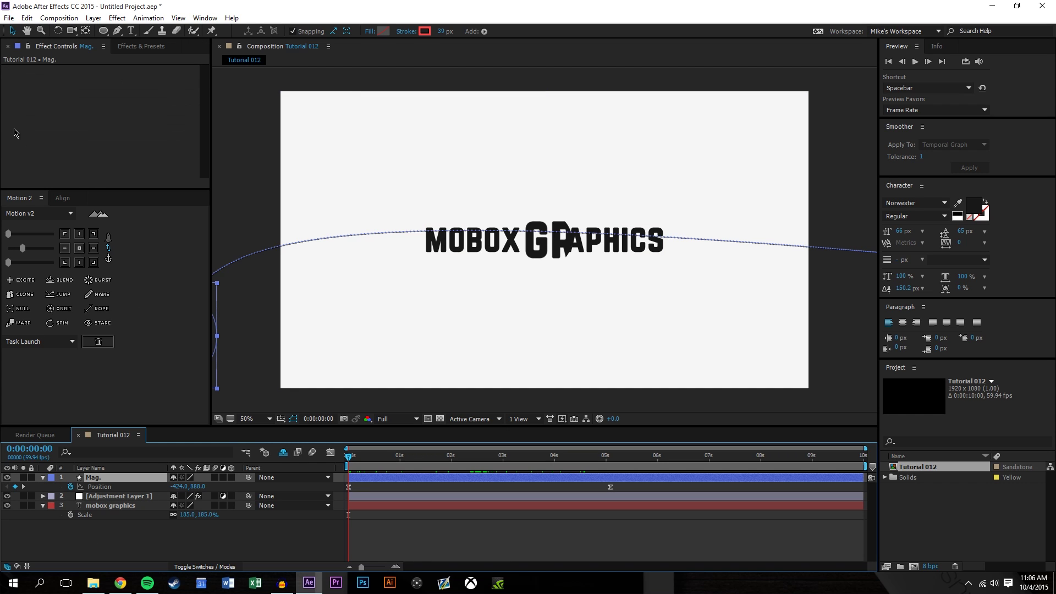
{"action": "left_click", "coordinate": [87, 552]}
{"action": "left_click", "coordinate": [95, 477]}
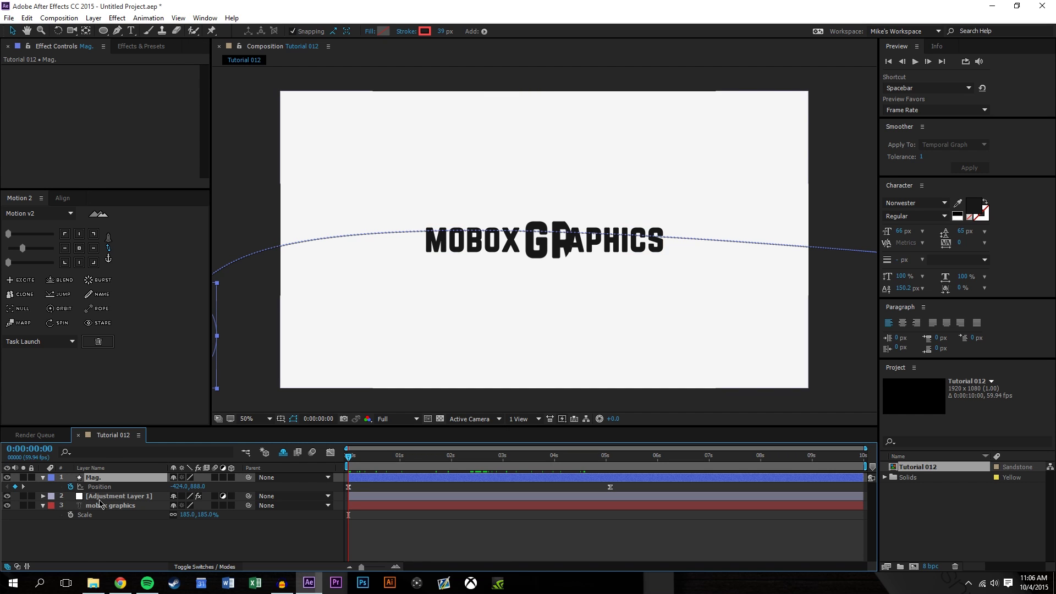
{"action": "left_click", "coordinate": [99, 499]}
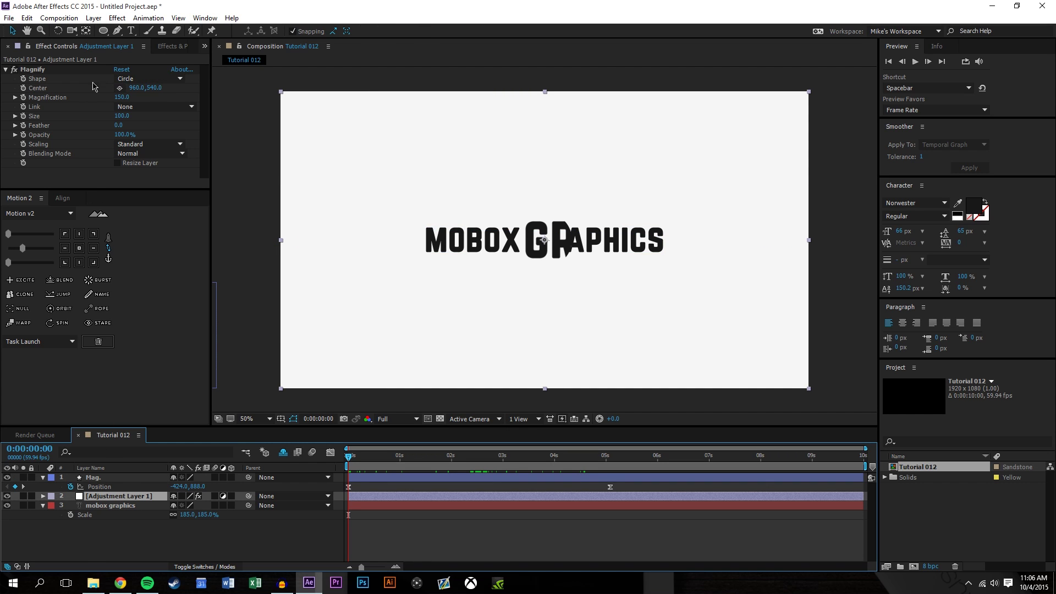
{"action": "left_click", "coordinate": [24, 89]}
{"action": "key", "text": "u"}
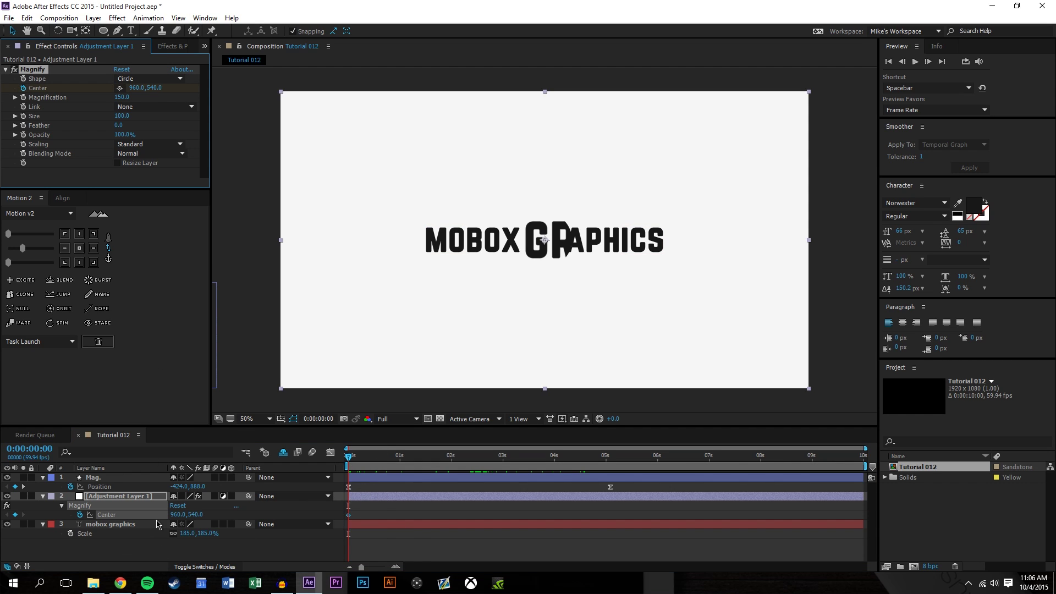
Step: Copy the Mag. ring's Position keyframes into Magnify Center and scrub to check
{"action": "left_click", "coordinate": [124, 547]}
{"action": "left_click", "coordinate": [105, 477]}
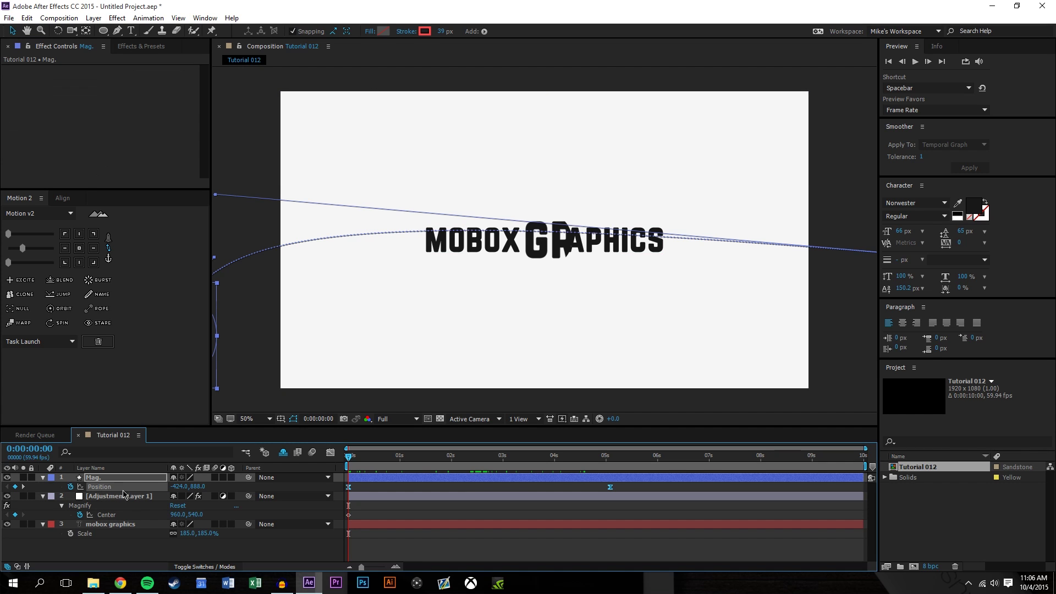
{"action": "key", "text": "ctrl+c"}
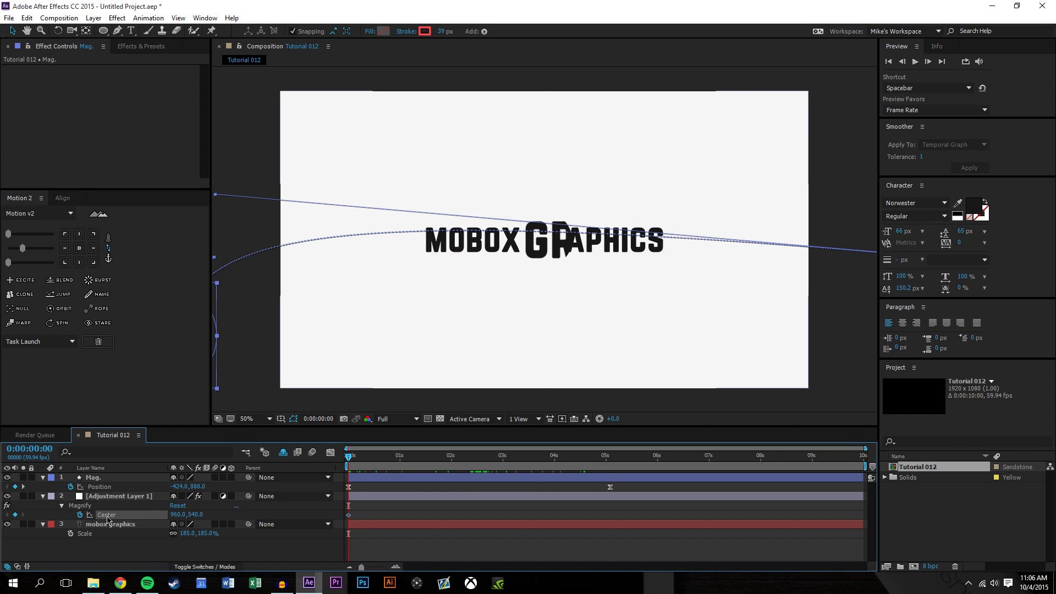
{"action": "left_click", "coordinate": [106, 514]}
{"action": "key", "text": "ctrl+v"}
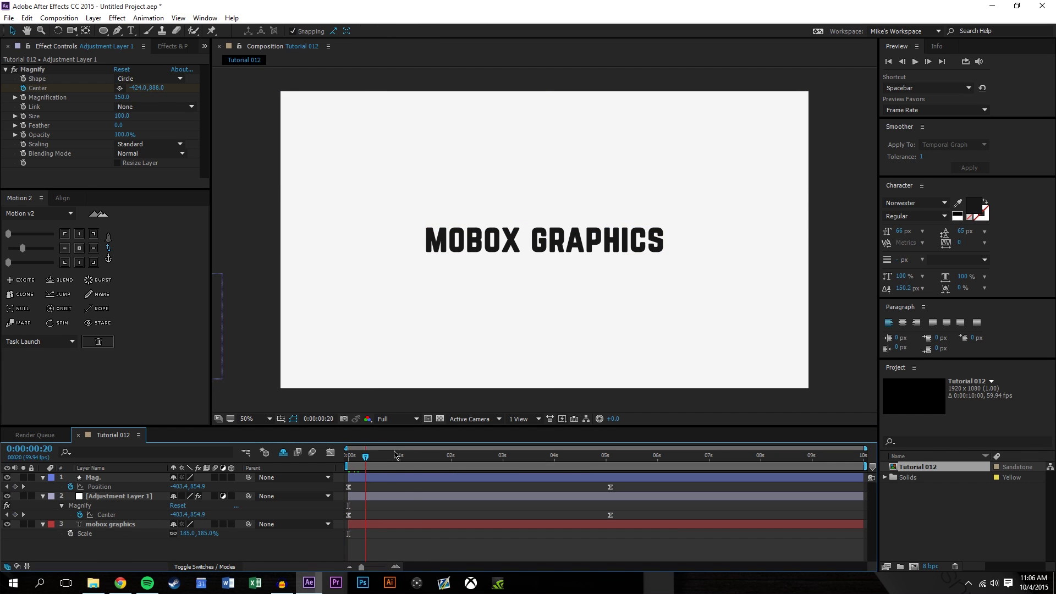
{"action": "left_click_drag", "start_coordinate": [395, 454], "coordinate": [483, 446]}
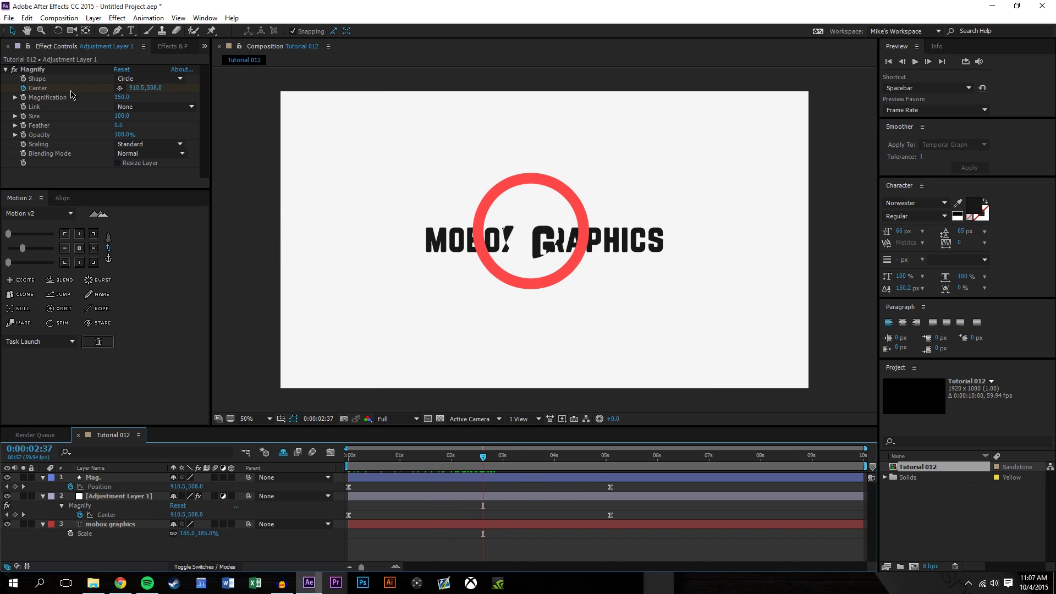
Step: Scrub the Magnify Size up to 176 in Effect Controls
{"action": "left_click", "coordinate": [124, 106]}
{"action": "left_click", "coordinate": [130, 98]}
{"action": "left_click_drag", "start_coordinate": [123, 116], "coordinate": [163, 119]}
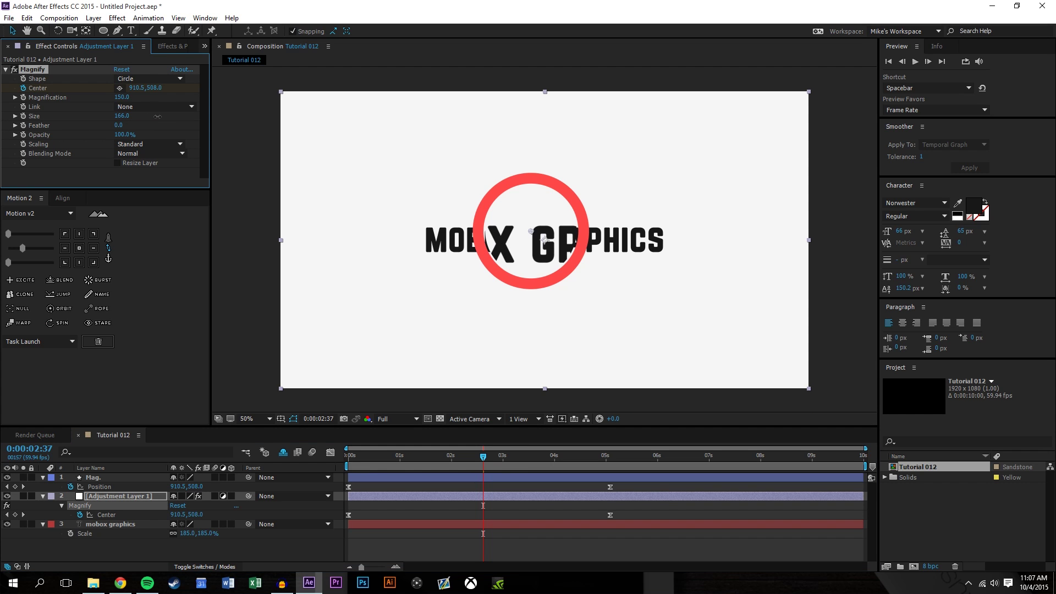
Step: Scrub and play the timeline to preview the letters magnified inside the ring
{"action": "left_click", "coordinate": [636, 537]}
{"action": "left_click_drag", "start_coordinate": [490, 461], "coordinate": [430, 422]}
{"action": "key", "text": "space"}
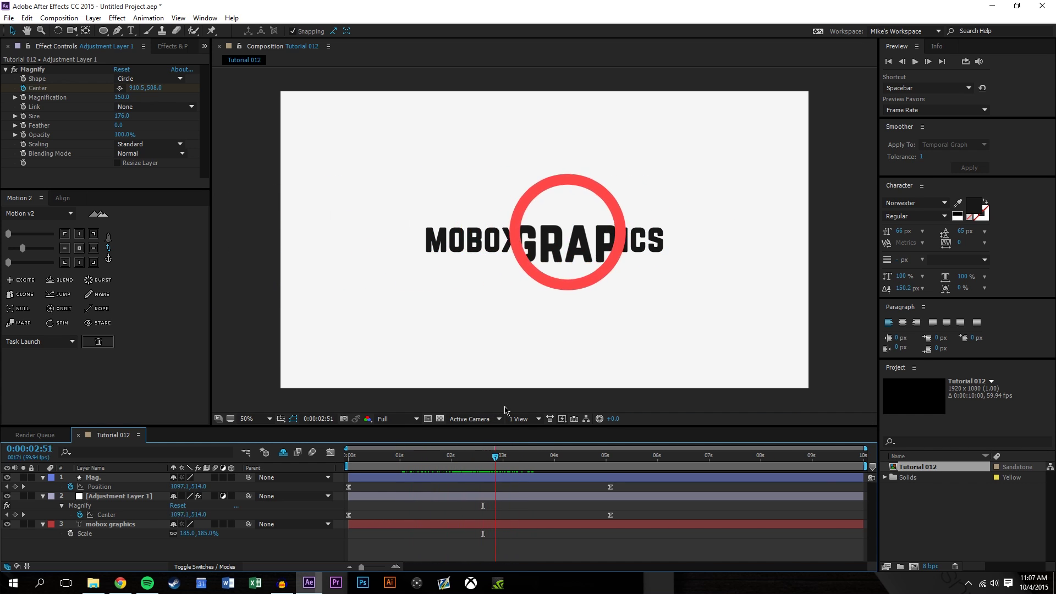
{"action": "left_click_drag", "start_coordinate": [526, 408], "coordinate": [491, 408]}
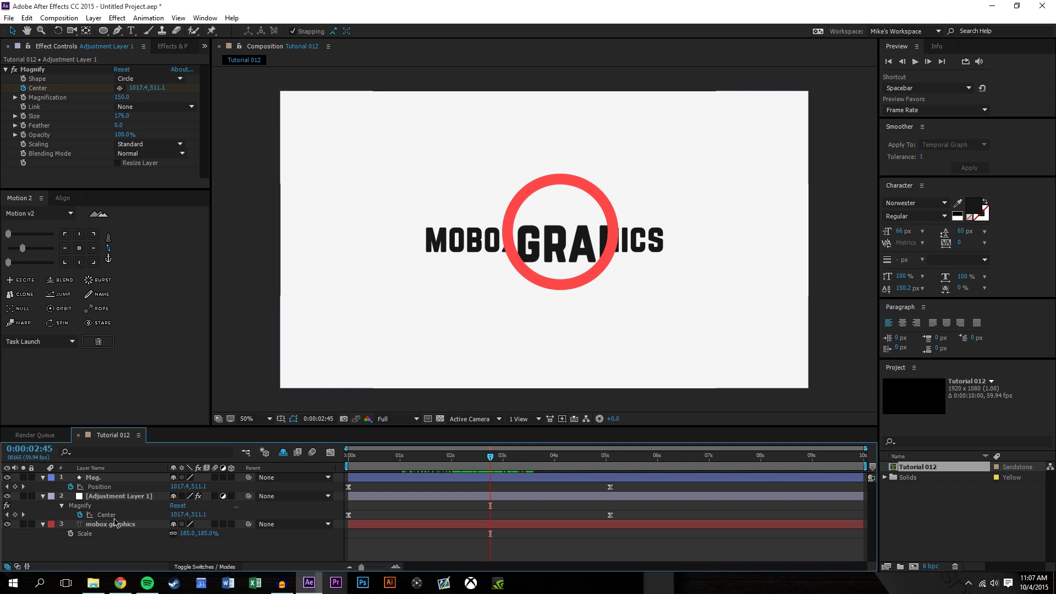
{"action": "mouse_move", "coordinate": [490, 456]}
{"action": "left_mouse_down"}
{"action": "mouse_move", "coordinate": [405, 456]}
{"action": "mouse_move", "coordinate": [501, 452]}
{"action": "left_mouse_up"}
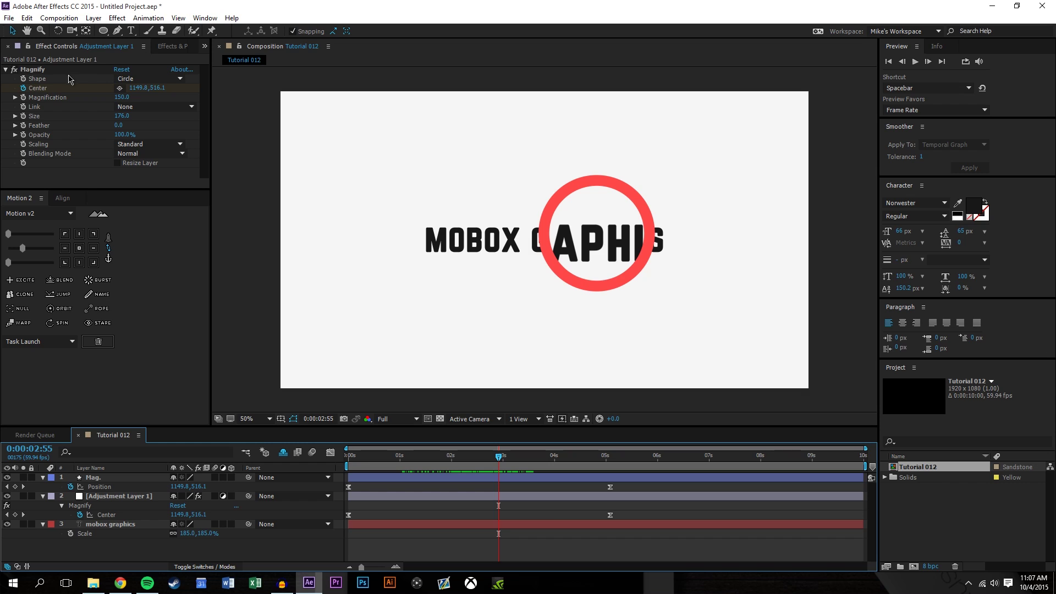
Step: Replace the search with 'bulg' and drag Bulge onto Adjustment Layer 1
{"action": "left_click", "coordinate": [172, 46]}
{"action": "left_click", "coordinate": [122, 60]}
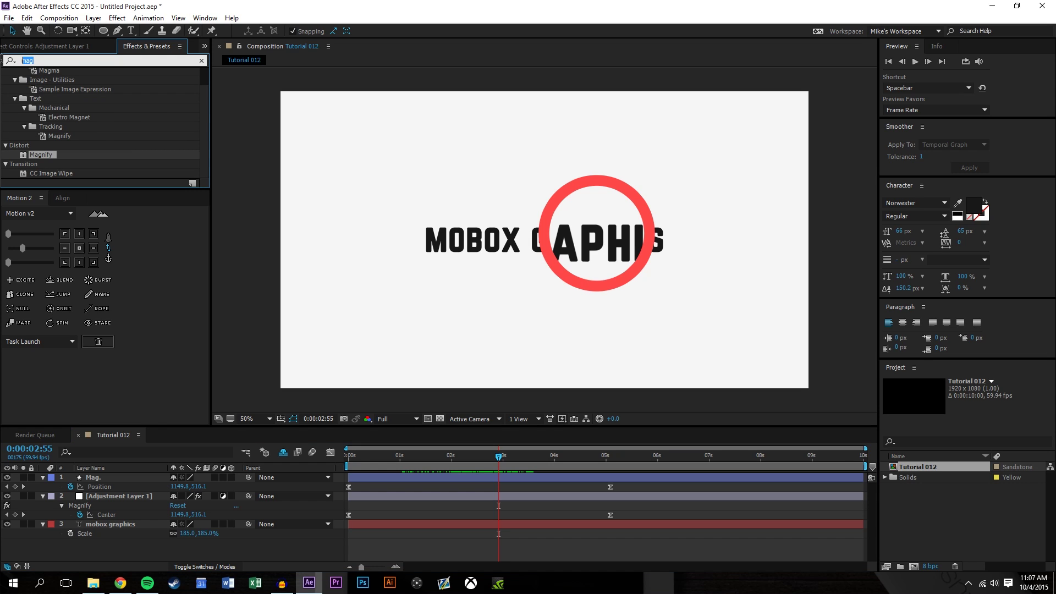
{"action": "type", "text": "bulg"}
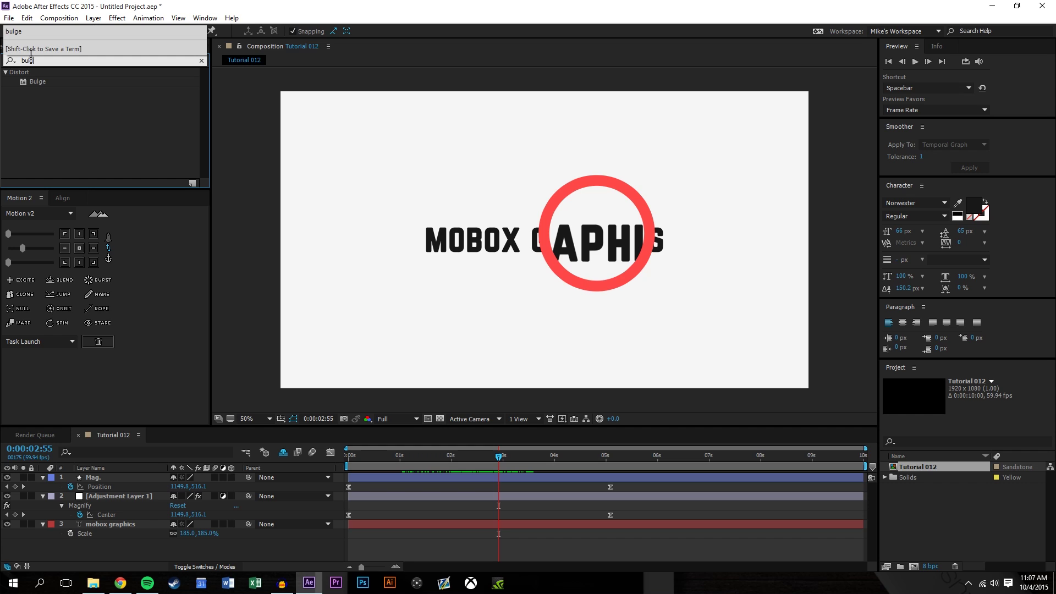
{"action": "left_click_drag", "start_coordinate": [38, 81], "coordinate": [128, 496]}
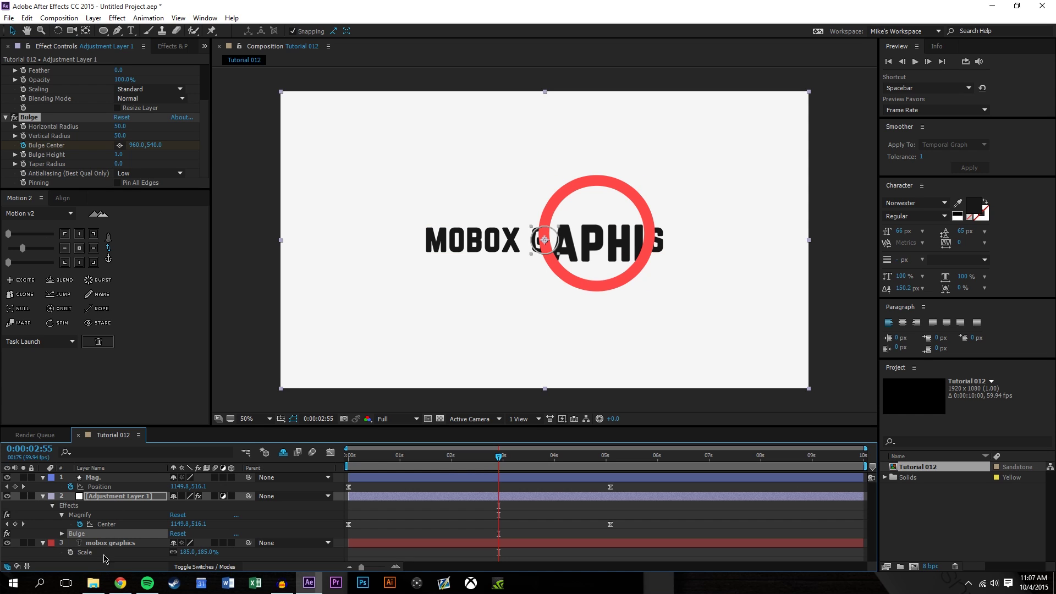
Step: Paste the ring's Position keyframes into the adjustment layer's Bulge Center
{"action": "left_click", "coordinate": [116, 497]}
{"action": "left_click", "coordinate": [42, 497]}
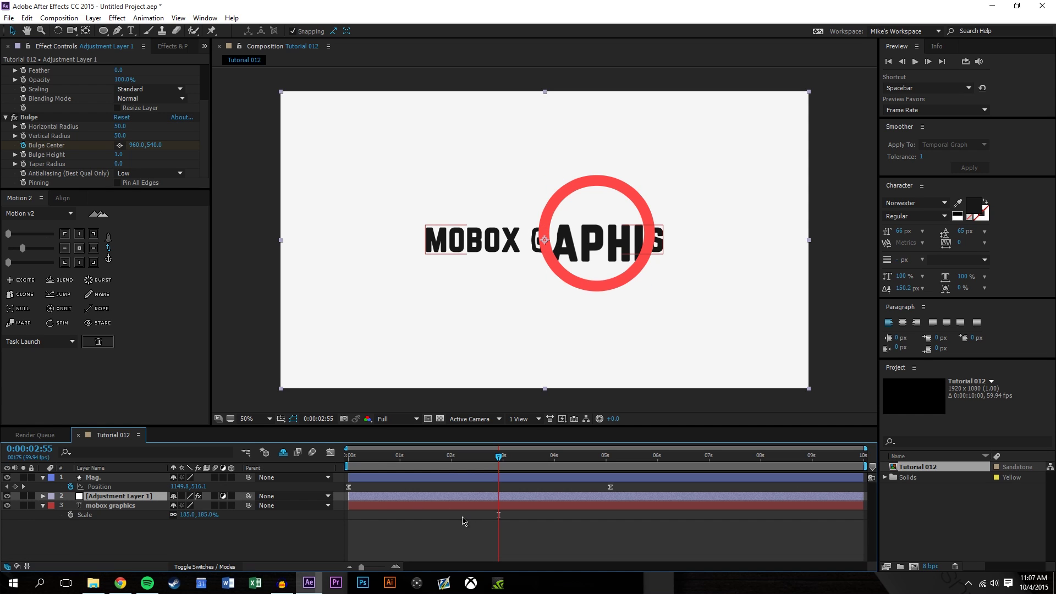
{"action": "key", "text": "u"}
{"action": "left_click", "coordinate": [106, 537]}
{"action": "key", "text": "Home"}
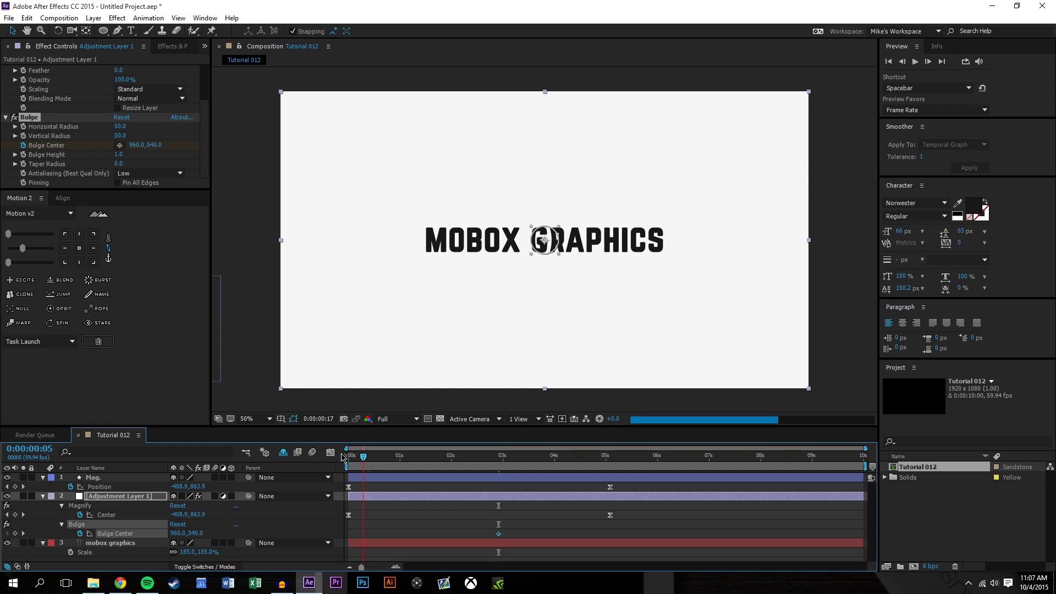
{"action": "left_click", "coordinate": [103, 487]}
{"action": "key", "text": "ctrl+c"}
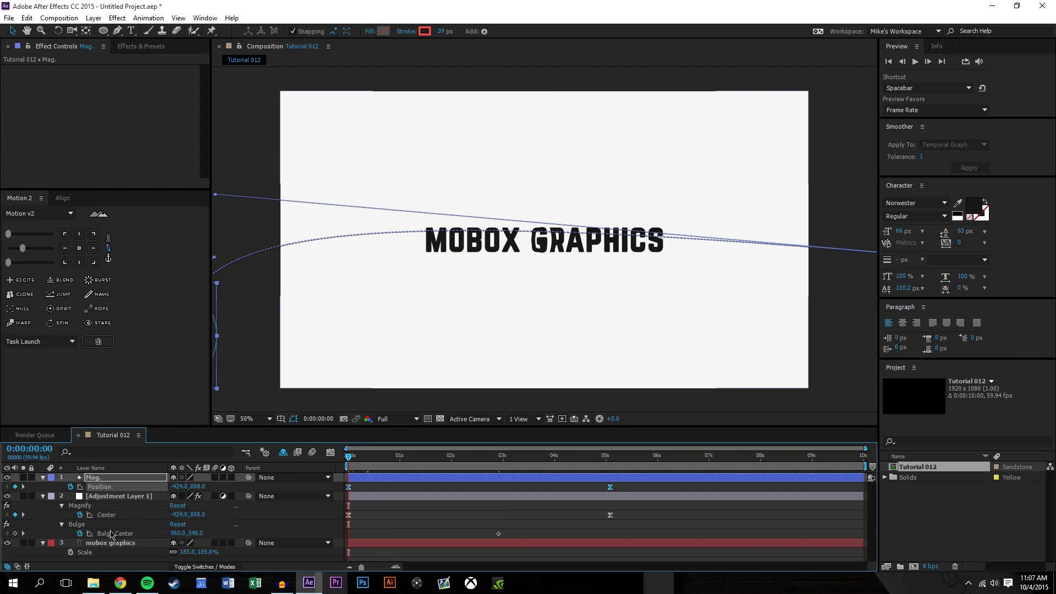
{"action": "left_click", "coordinate": [110, 533]}
{"action": "key", "text": "ctrl+v"}
Step: Deselect the Bulge effect and move to the moment the ring covers the letters
{"action": "left_click", "coordinate": [526, 520]}
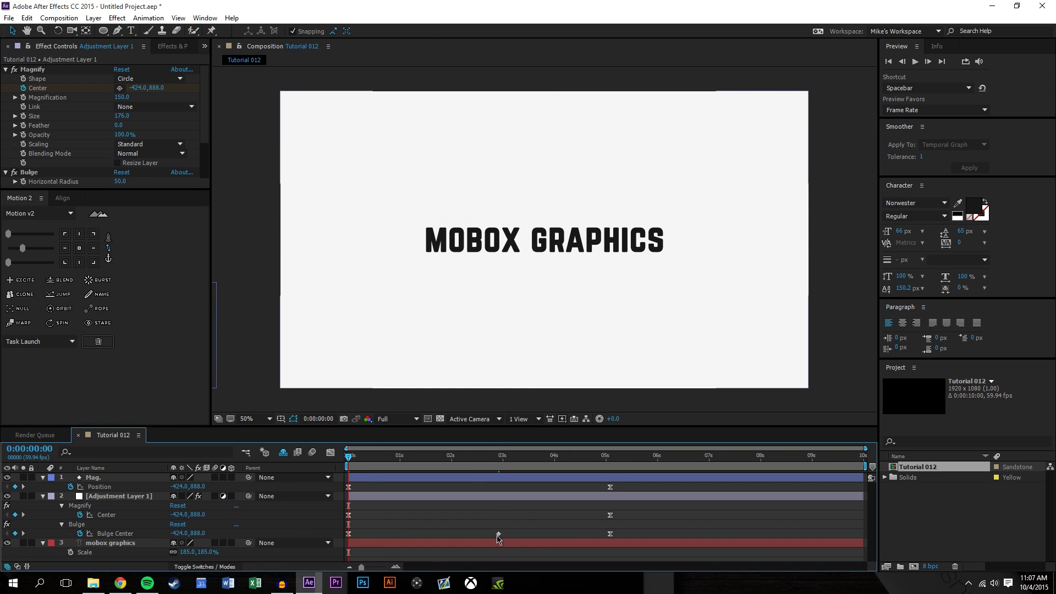
{"action": "left_click", "coordinate": [498, 534]}
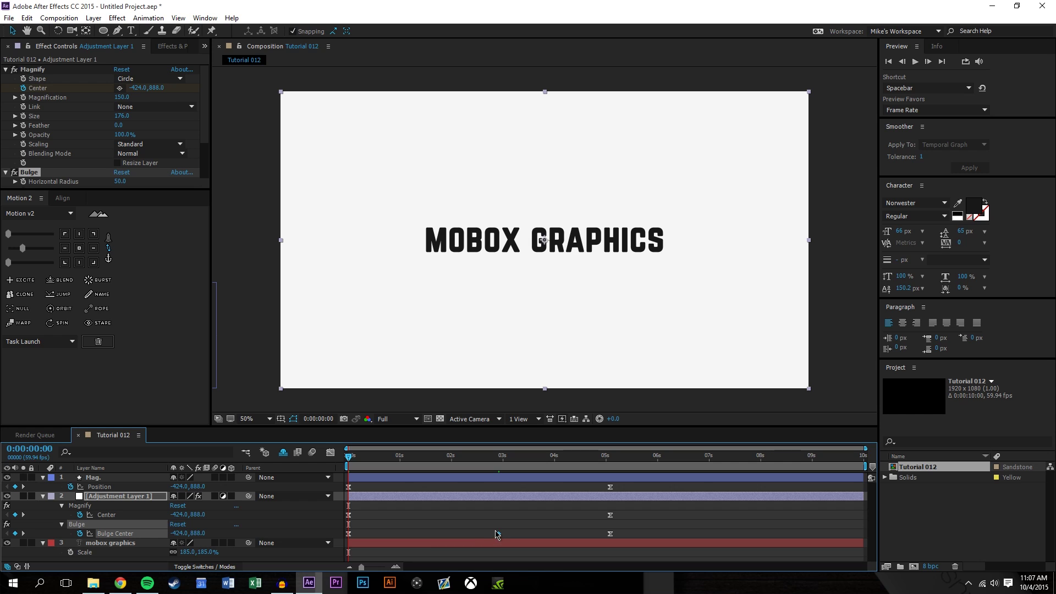
{"action": "left_click", "coordinate": [497, 533]}
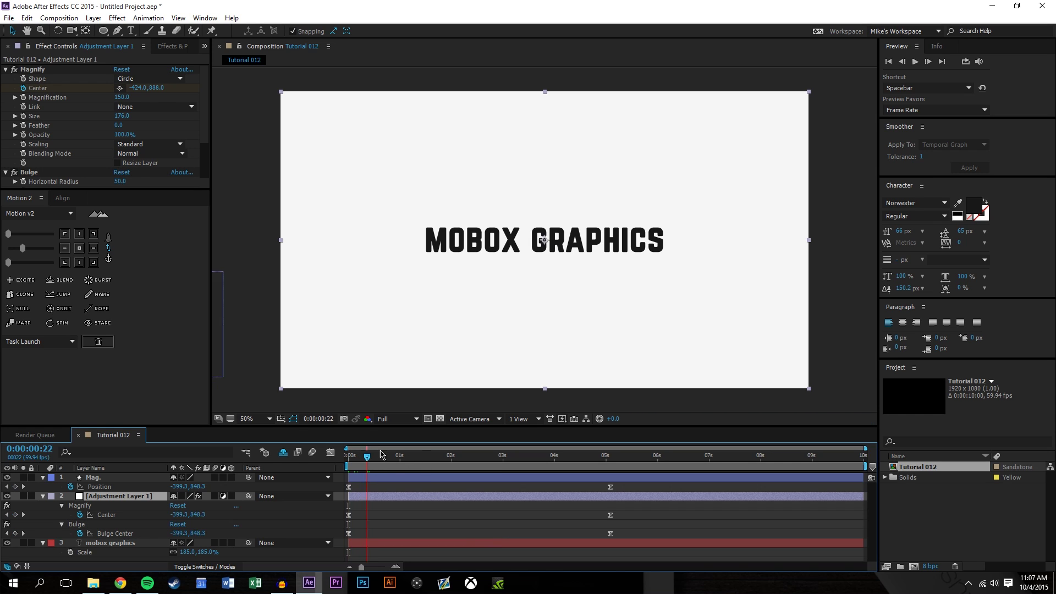
{"action": "left_click_drag", "start_coordinate": [348, 457], "coordinate": [483, 457]}
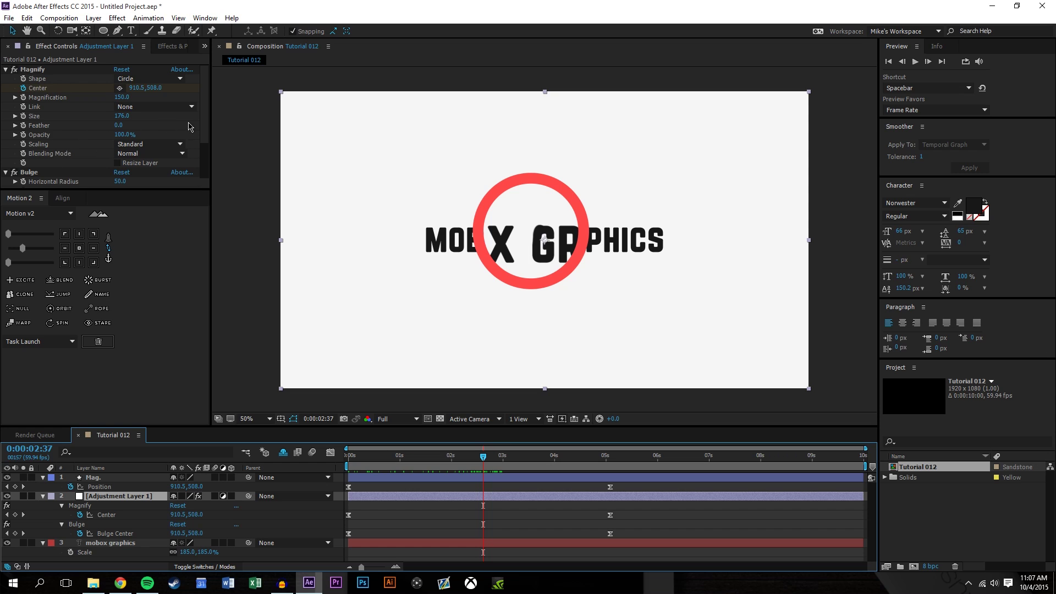
Step: Set Bulge Horizontal Radius 174, Vertical Radius 178 and Bulge Height 0.3, then scrub to check
{"action": "scroll", "coordinate": [169, 159], "scroll_direction": "down", "scroll_amount": 3}
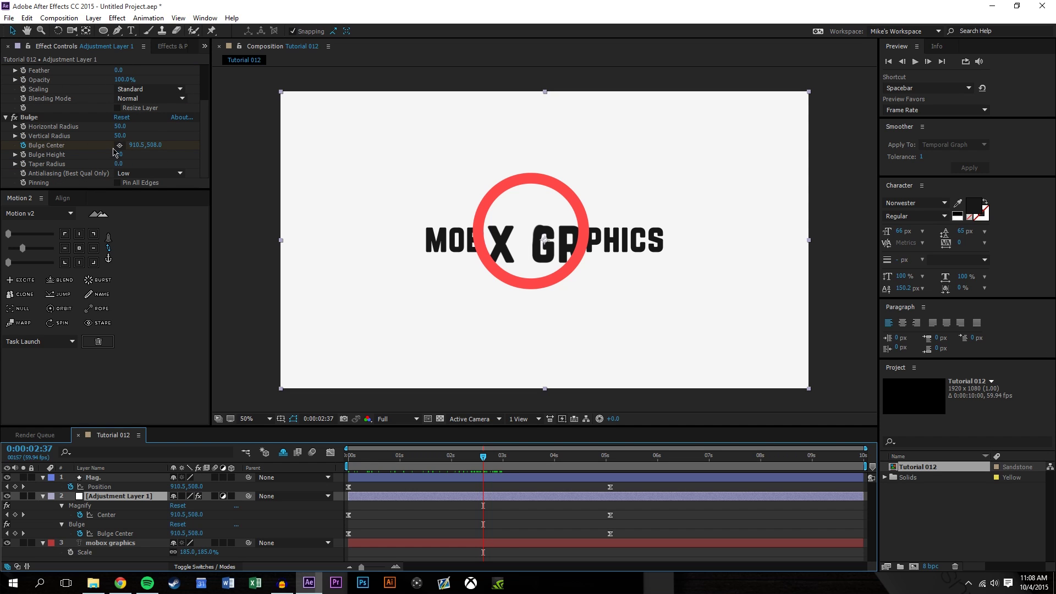
{"action": "left_click_drag", "start_coordinate": [125, 127], "coordinate": [189, 130]}
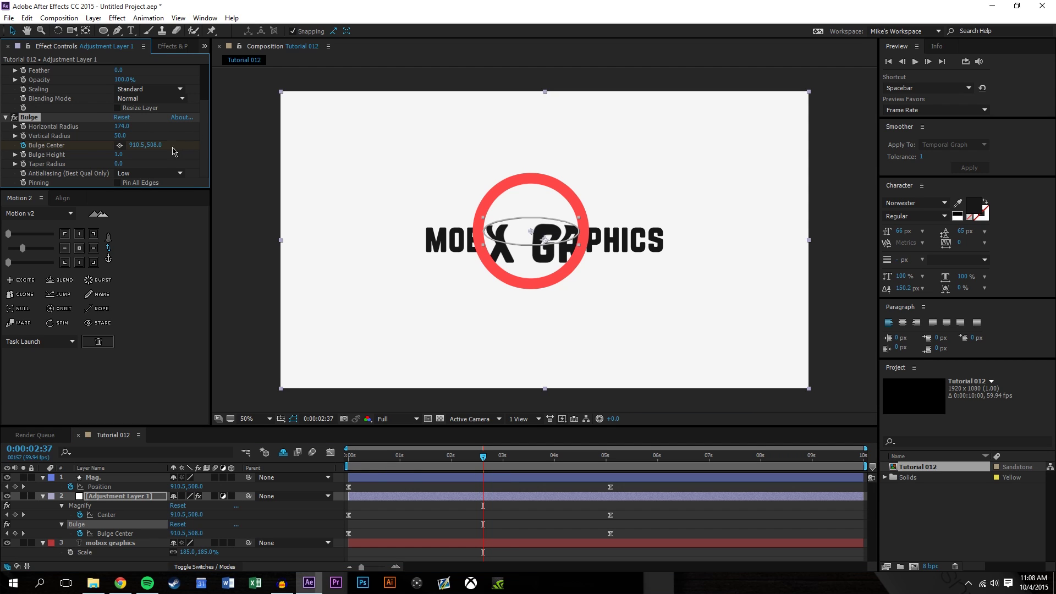
{"action": "left_click_drag", "start_coordinate": [122, 137], "coordinate": [185, 129]}
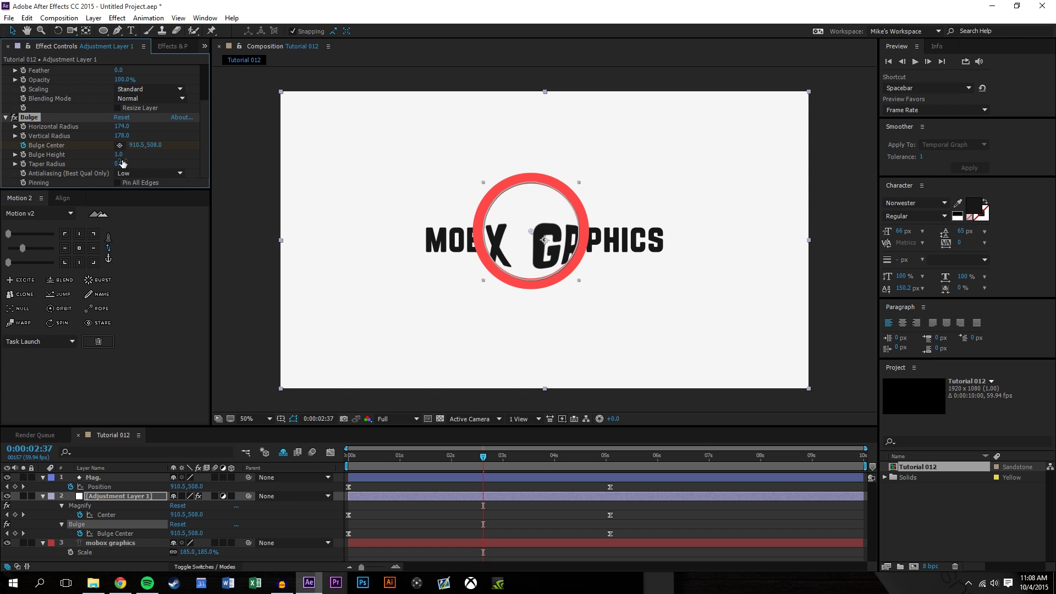
{"action": "left_click_drag", "start_coordinate": [119, 155], "coordinate": [99, 176]}
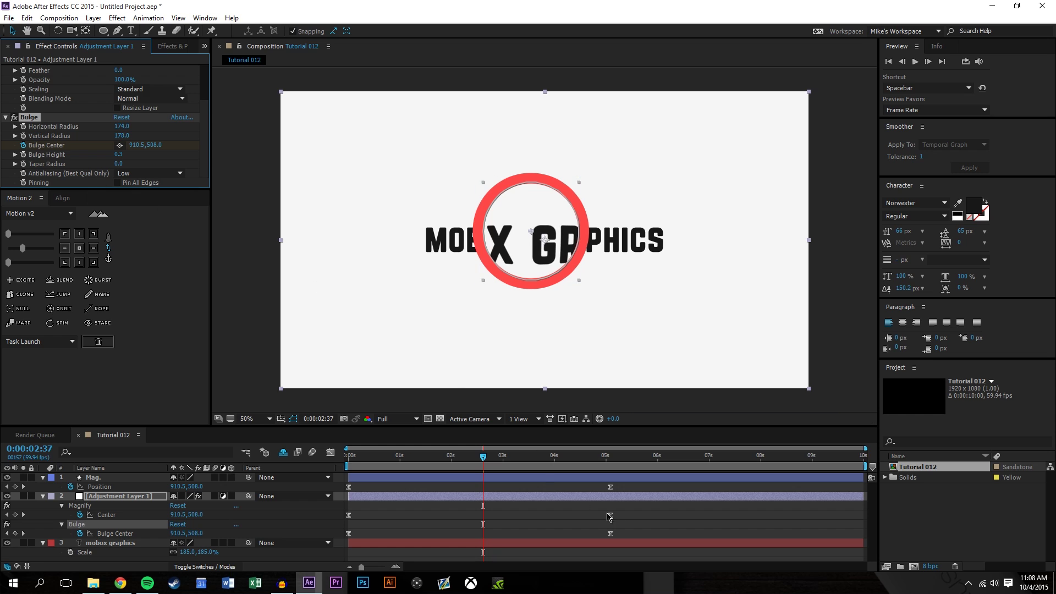
{"action": "left_click", "coordinate": [669, 520]}
{"action": "mouse_move", "coordinate": [492, 456]}
{"action": "left_mouse_down"}
{"action": "mouse_move", "coordinate": [418, 452]}
{"action": "mouse_move", "coordinate": [447, 433]}
{"action": "mouse_move", "coordinate": [528, 431]}
{"action": "mouse_move", "coordinate": [434, 431]}
{"action": "mouse_move", "coordinate": [550, 432]}
{"action": "mouse_move", "coordinate": [386, 434]}
{"action": "mouse_move", "coordinate": [497, 435]}
{"action": "left_mouse_up"}
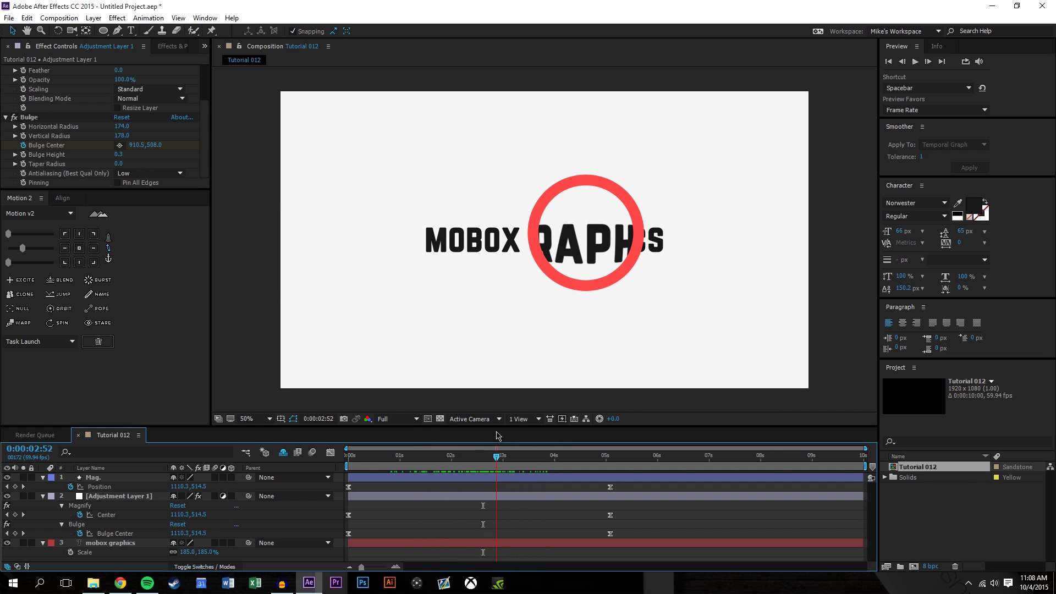
Step: Marquee-select and delete the old Position, Magnify Center and Bulge Center keyframes near 0:00:05:11
{"action": "left_click", "coordinate": [526, 477]}
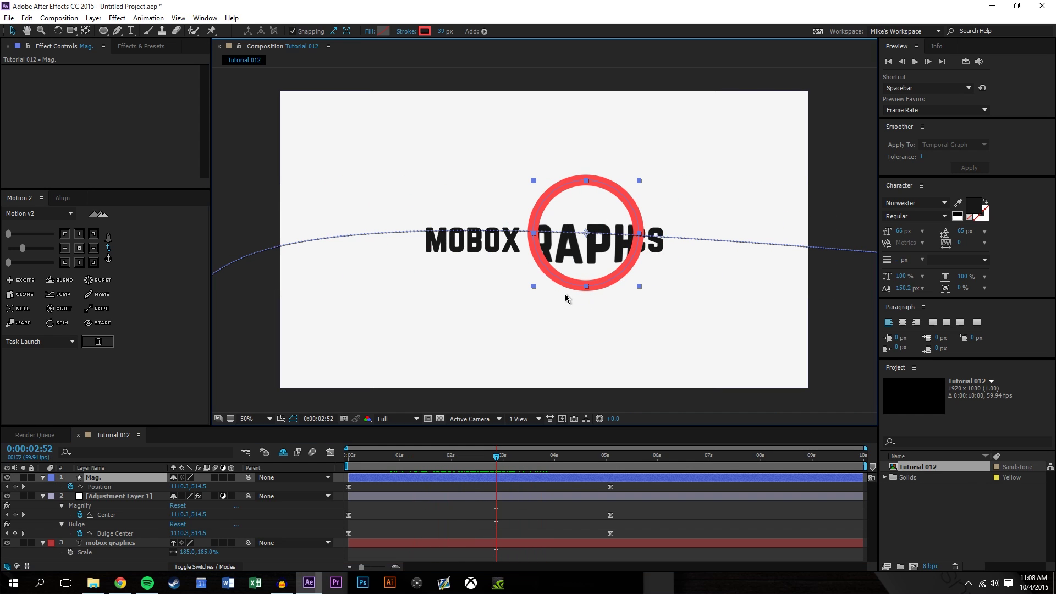
{"action": "left_click", "coordinate": [617, 457]}
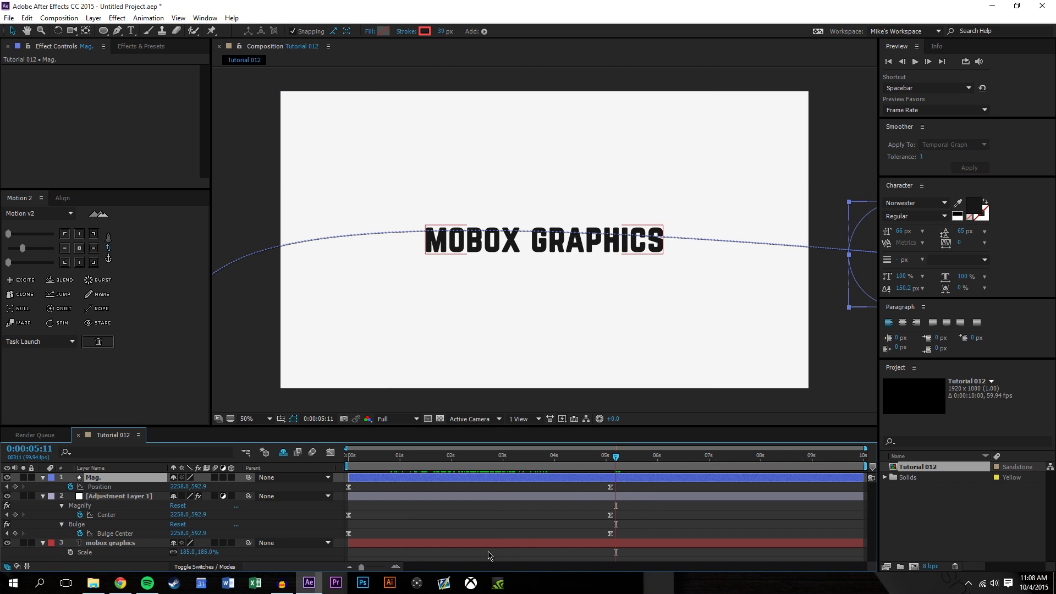
{"action": "left_click", "coordinate": [616, 526]}
{"action": "left_click_drag", "start_coordinate": [616, 525], "coordinate": [603, 484]}
{"action": "key", "text": "Home"}
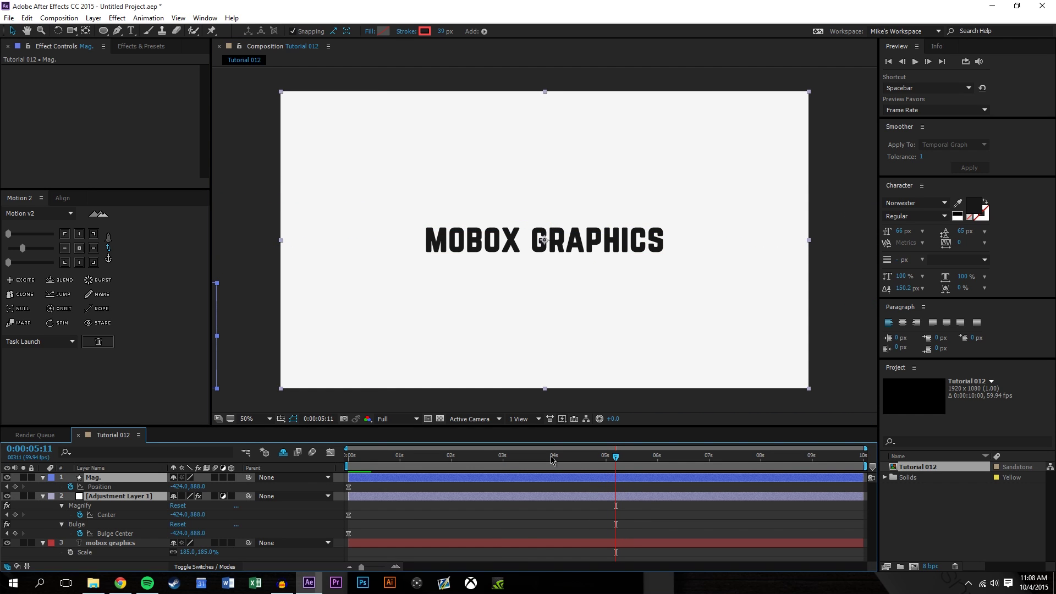
{"action": "left_click", "coordinate": [429, 523]}
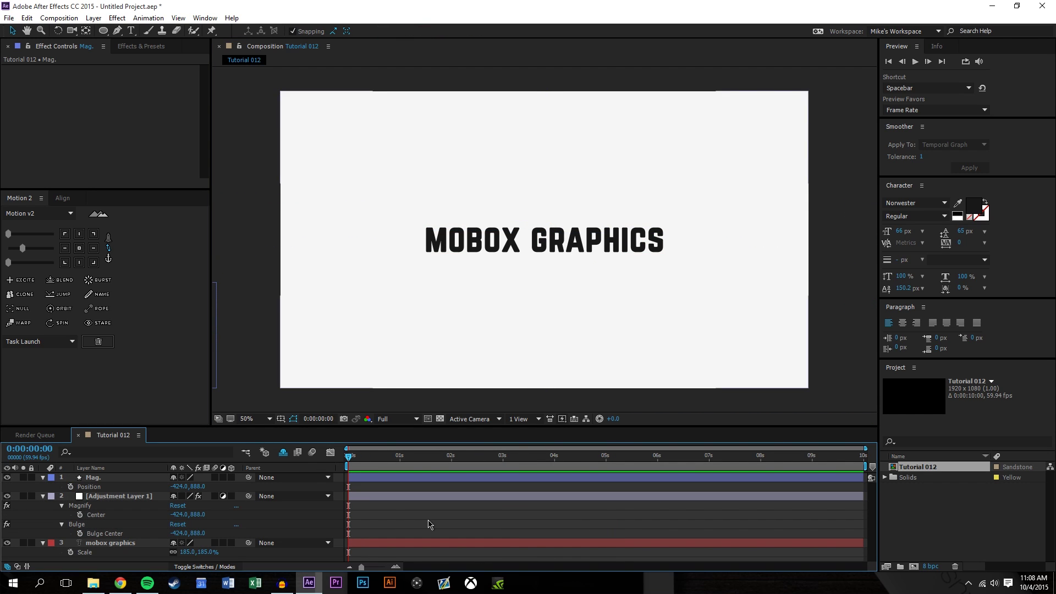
{"action": "left_click", "coordinate": [100, 478]}
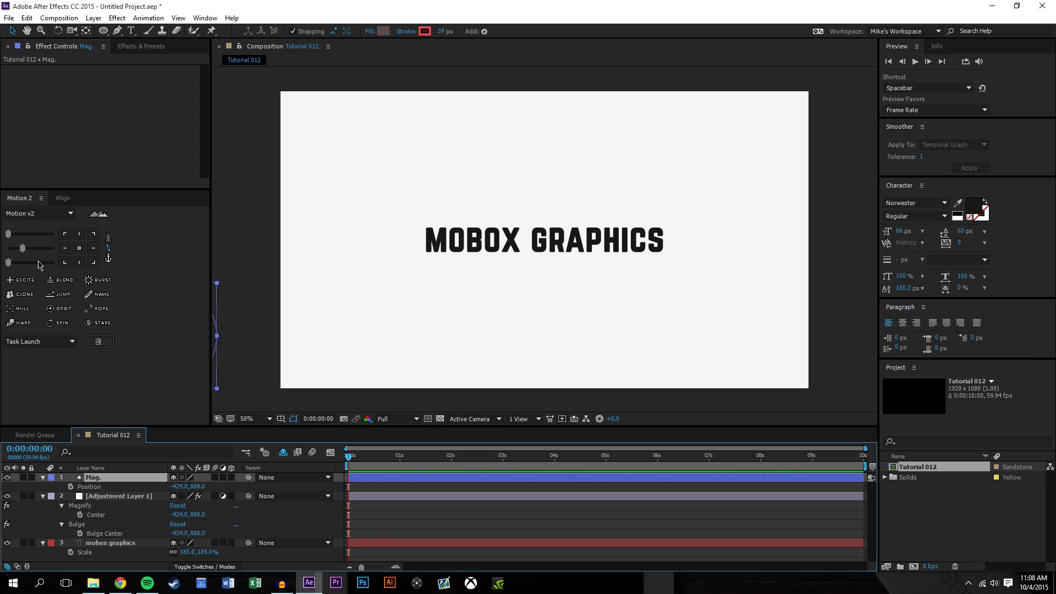
Step: Centre the ring with Align, move it left and set a Position keyframe at 0 s
{"action": "left_click", "coordinate": [62, 198]}
{"action": "left_click", "coordinate": [86, 226]}
{"action": "left_click", "coordinate": [30, 226]}
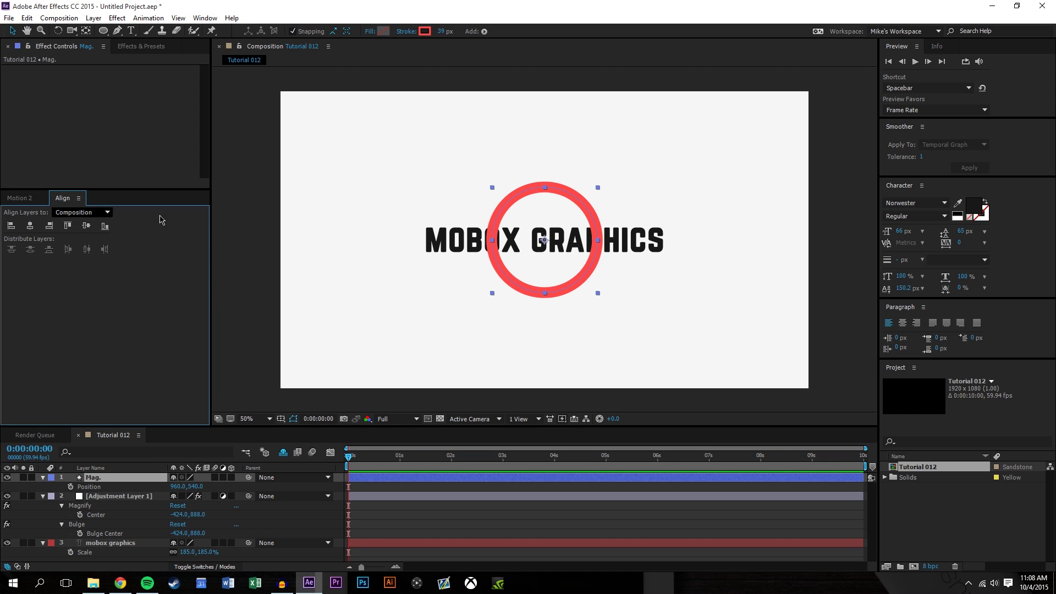
{"action": "left_click_drag", "start_coordinate": [549, 209], "coordinate": [346, 204]}
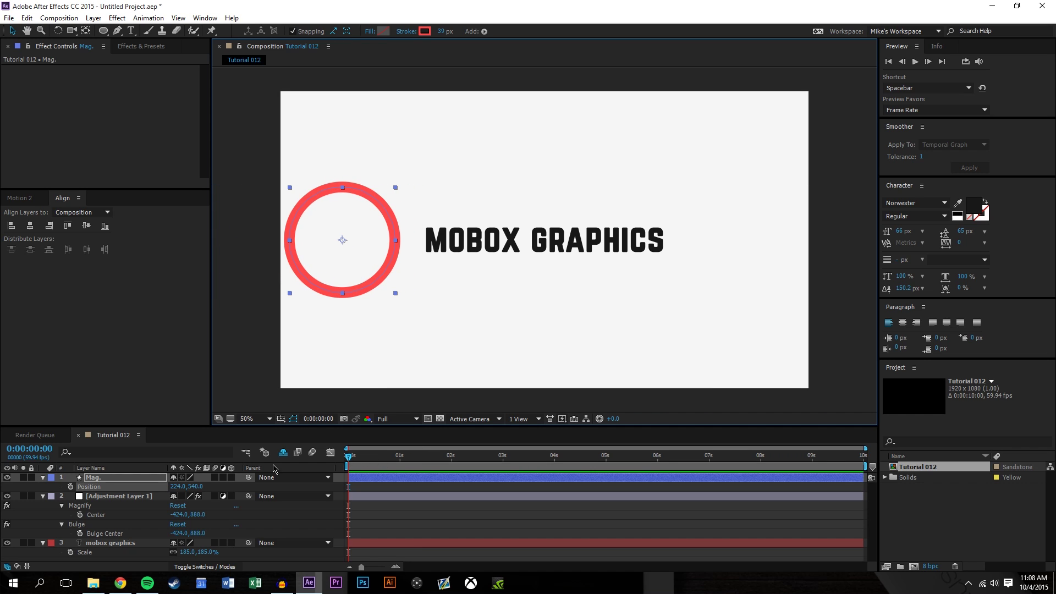
{"action": "left_click", "coordinate": [70, 486]}
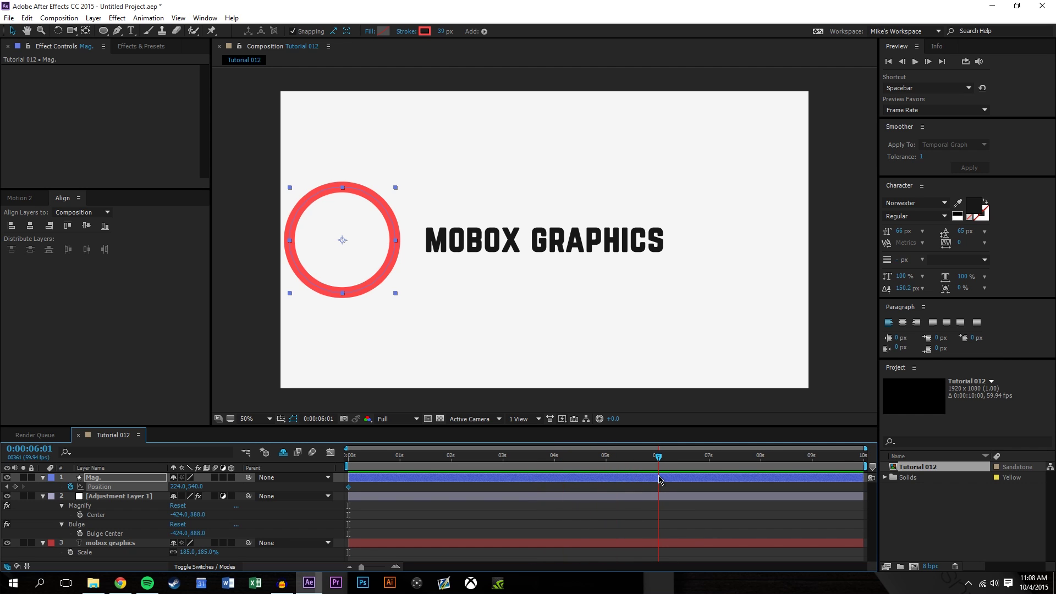
Step: Move the ring to the right side at 6 s and apply Easy Ease to both keyframes
{"action": "left_click_drag", "start_coordinate": [348, 242], "coordinate": [743, 264]}
{"action": "left_click", "coordinate": [686, 501]}
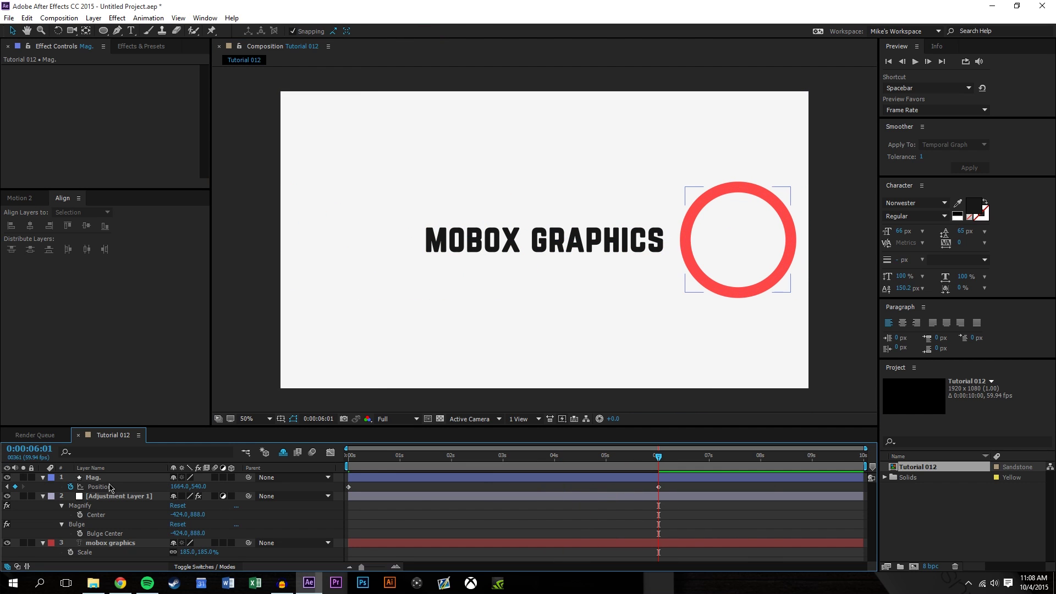
{"action": "left_click_drag", "start_coordinate": [672, 486], "coordinate": [319, 534]}
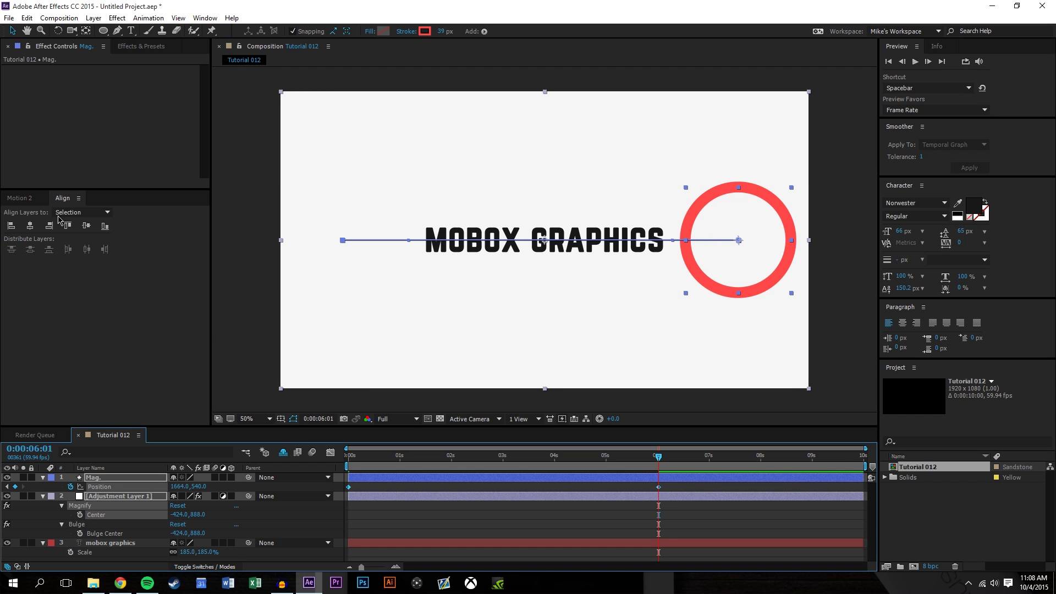
{"action": "left_click", "coordinate": [20, 198]}
{"action": "left_click", "coordinate": [23, 249]}
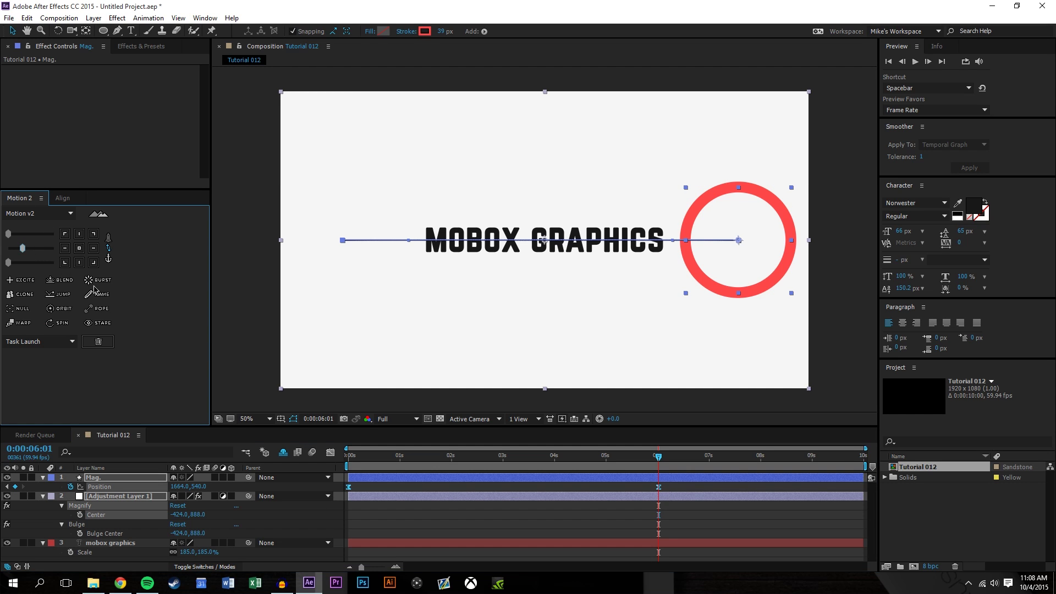
Step: Copy the Mag. ring's new Position keyframes
{"action": "left_click", "coordinate": [399, 533]}
{"action": "left_click", "coordinate": [94, 477]}
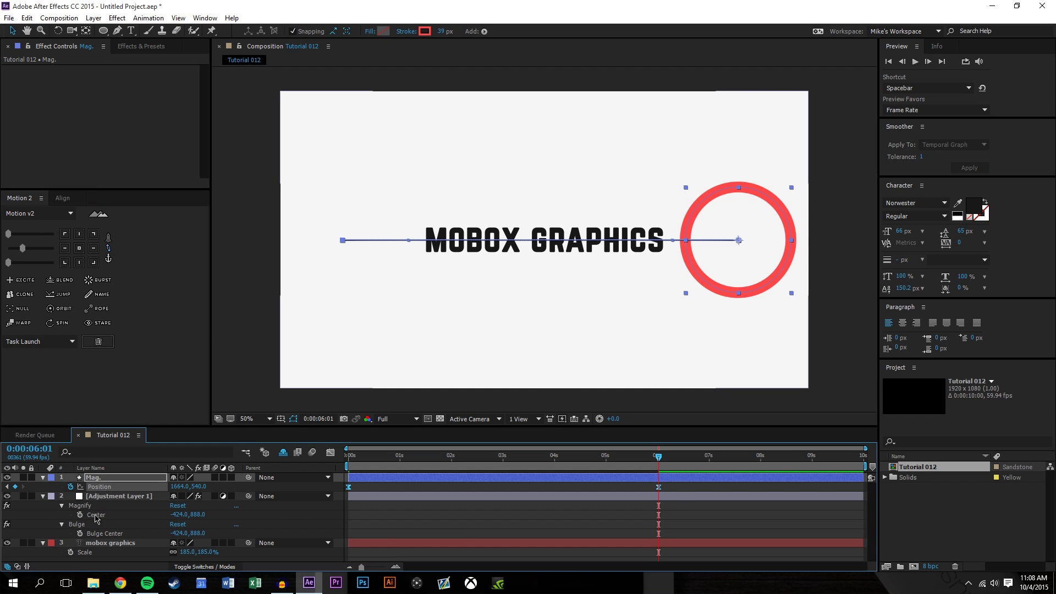
{"action": "left_click", "coordinate": [79, 505]}
{"action": "left_click", "coordinate": [352, 468]}
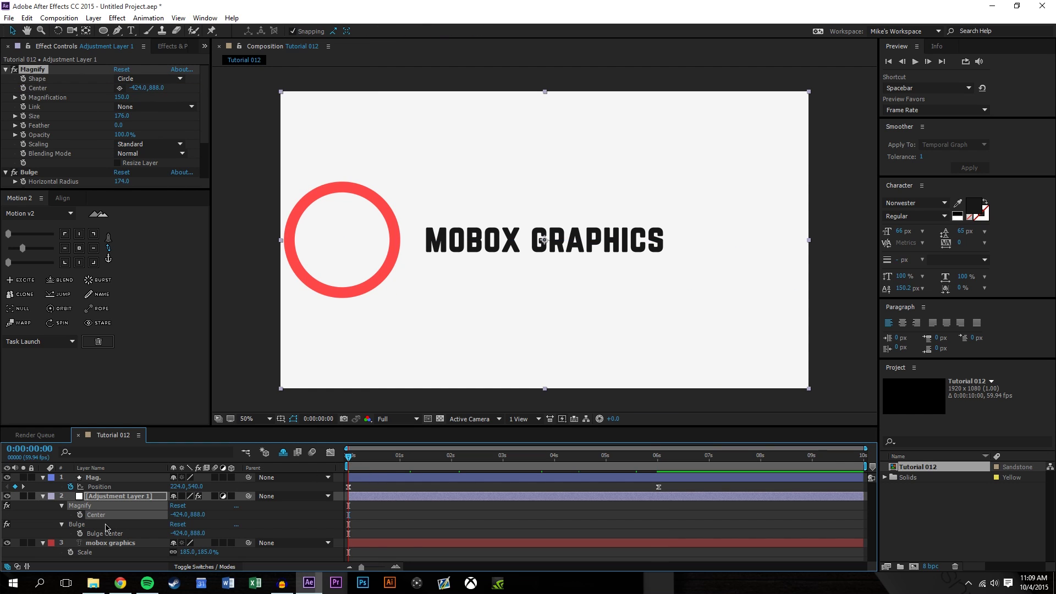
{"action": "left_click", "coordinate": [277, 522]}
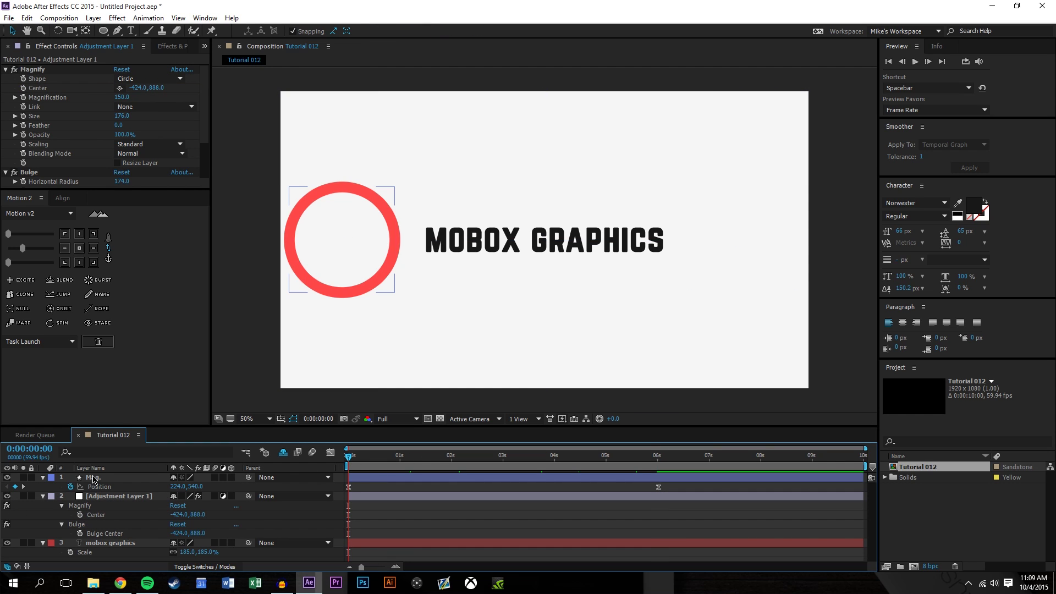
{"action": "left_click", "coordinate": [93, 478]}
{"action": "left_click", "coordinate": [104, 487]}
{"action": "key", "text": "ctrl+c"}
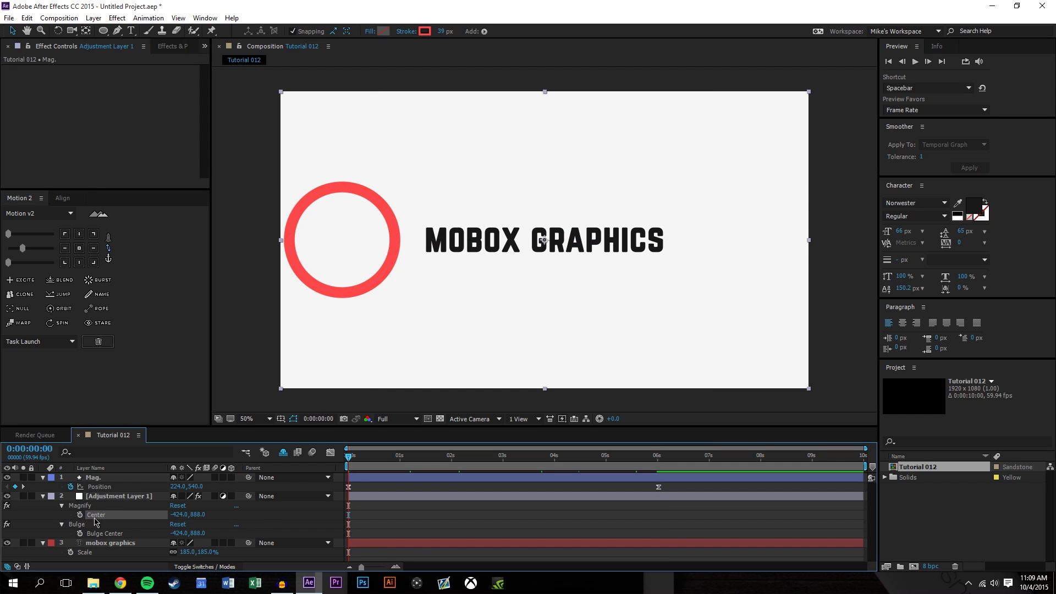
Step: Paste the keyframes into Magnify Center and Bulge Center, then scrub and preview the animation
{"action": "left_click", "coordinate": [97, 515]}
{"action": "key", "text": "ctrl+v"}
{"action": "left_click", "coordinate": [114, 534]}
{"action": "key", "text": "ctrl+v"}
{"action": "left_click", "coordinate": [368, 538]}
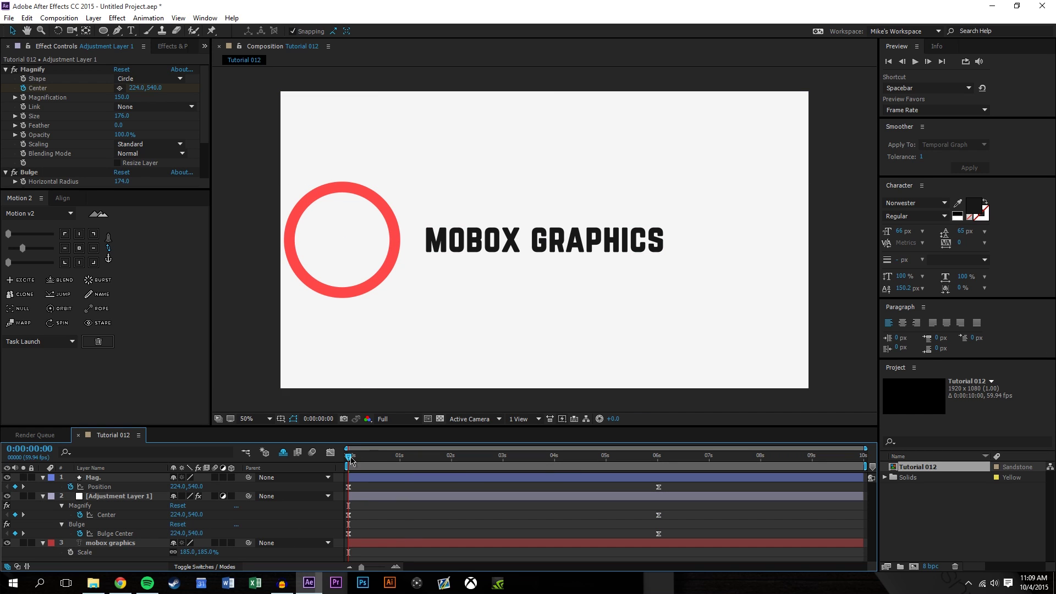
{"action": "mouse_move", "coordinate": [350, 456]}
{"action": "left_mouse_down"}
{"action": "mouse_move", "coordinate": [524, 461]}
{"action": "mouse_move", "coordinate": [348, 461]}
{"action": "left_mouse_up"}
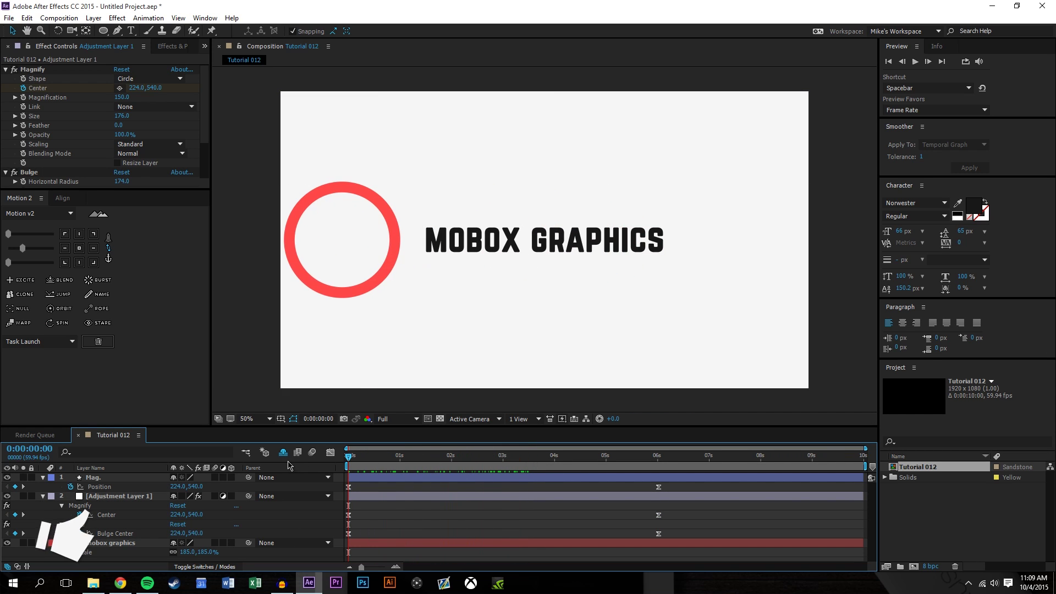
{"action": "left_click", "coordinate": [916, 62]}
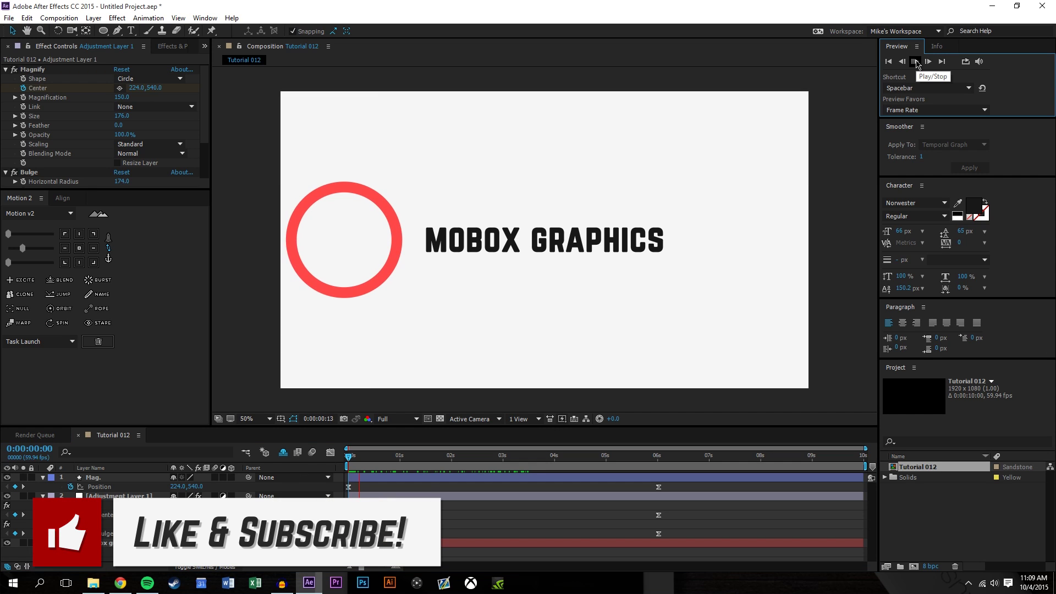